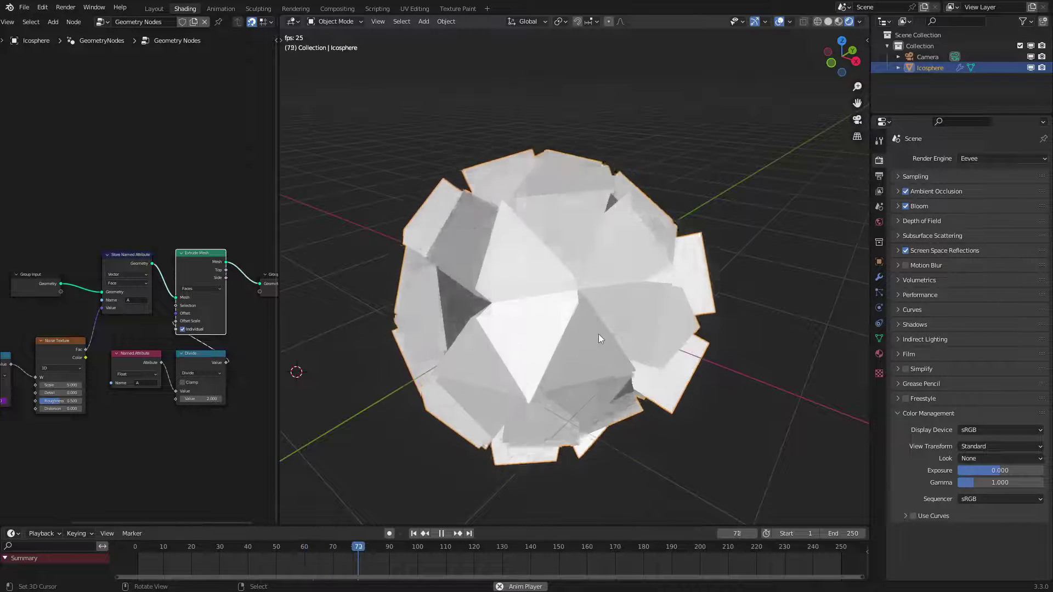
- Examine the animated extruded icosphere and the Store Named Attribute node in its geometry node tree
middle_drag(595, 310, 604, 288)
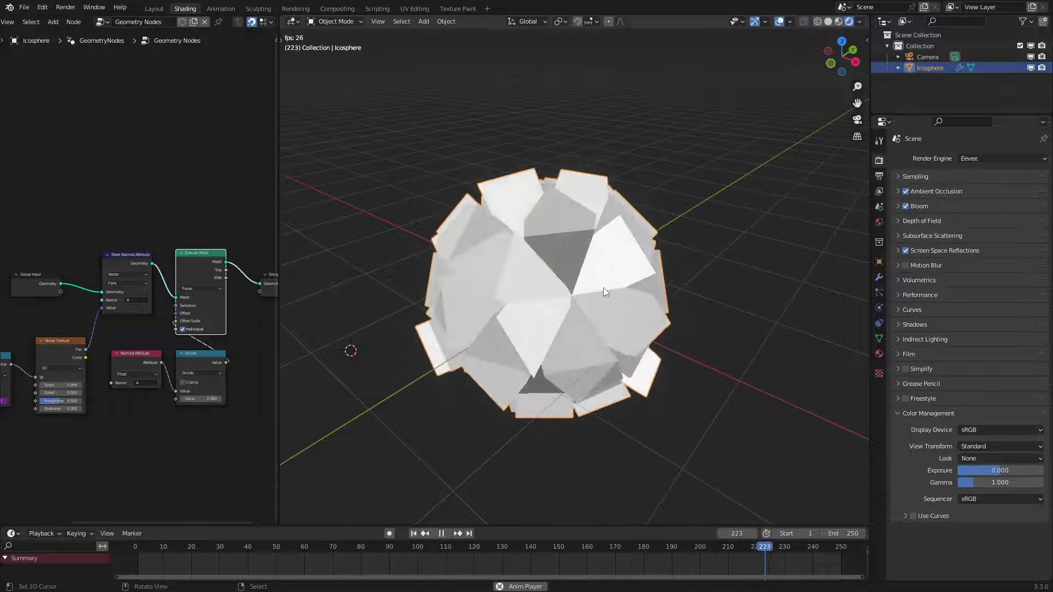
middle_drag(614, 255, 571, 311)
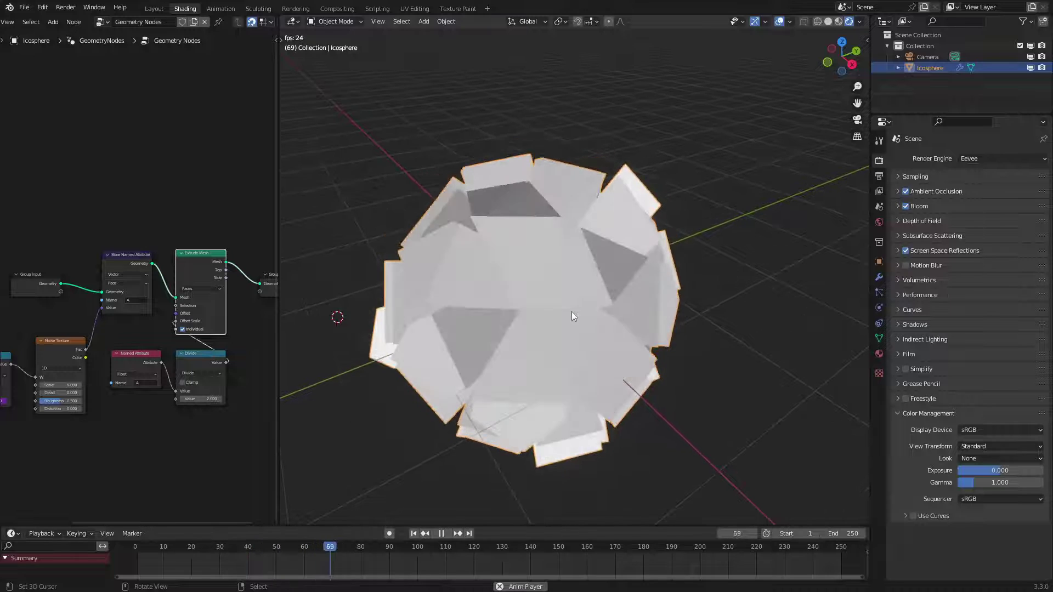
scroll(124, 274, up, 3)
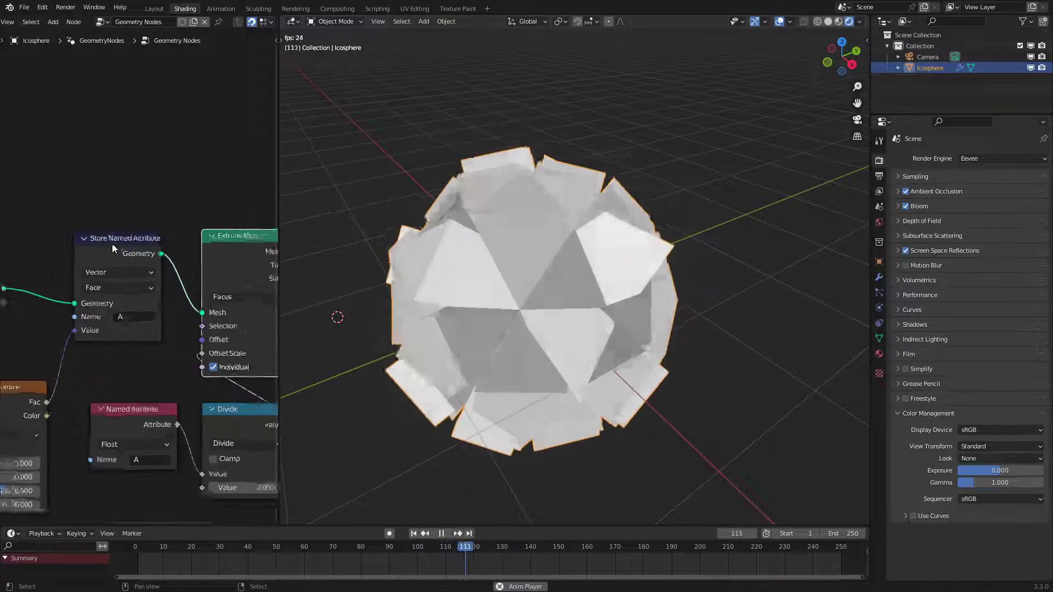
scroll(114, 249, up, 2)
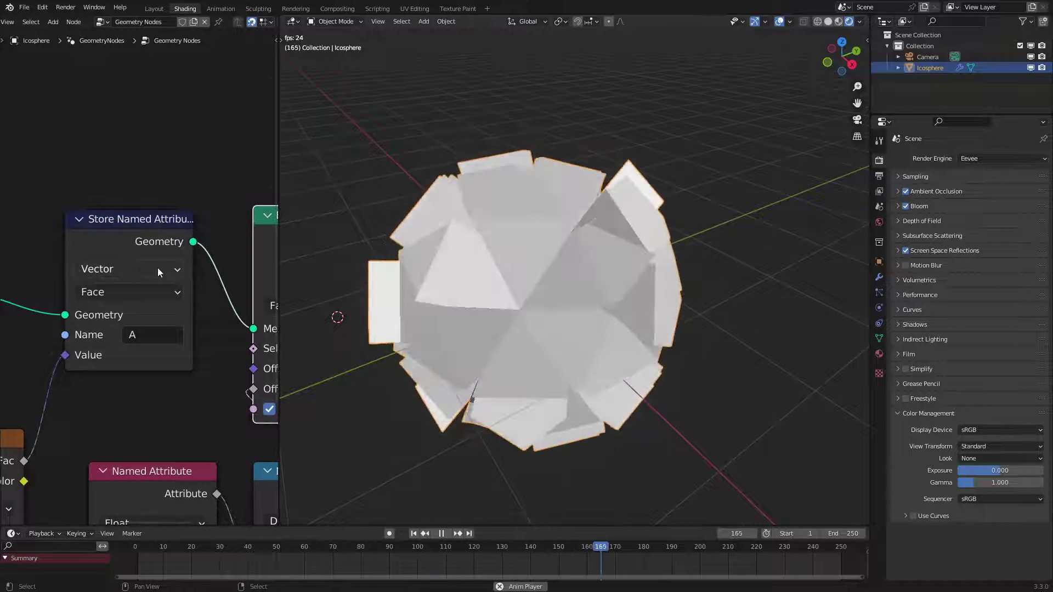
scroll(587, 262, down, 6)
middle_drag(587, 262, 610, 268)
scroll(604, 271, up, 6)
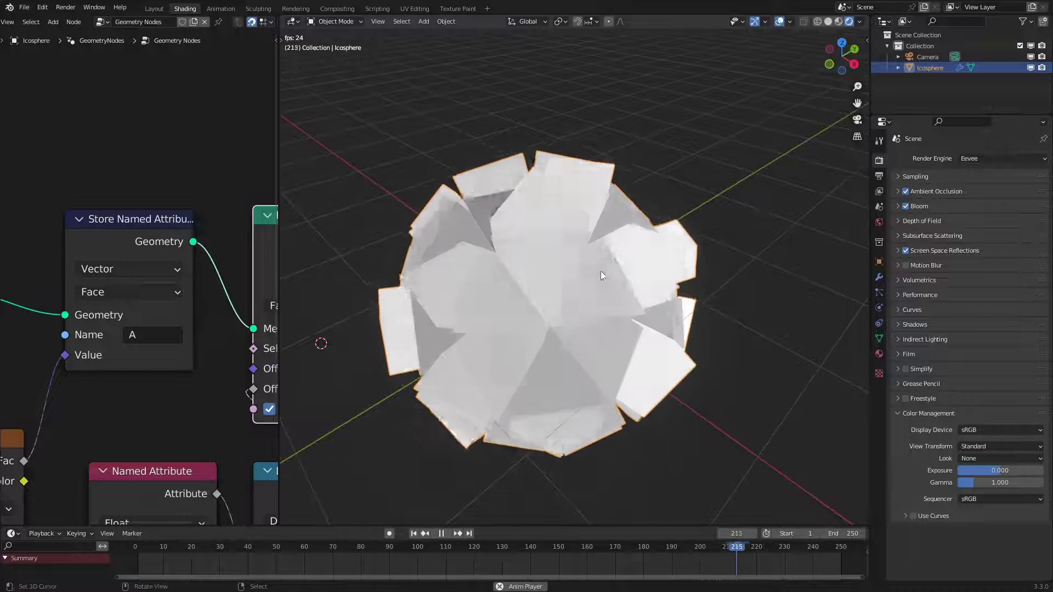
- Replace the existing icosphere with a new ico sphere, stop the animation playback and clear the new object's location
key(Delete)
key(shift+a)
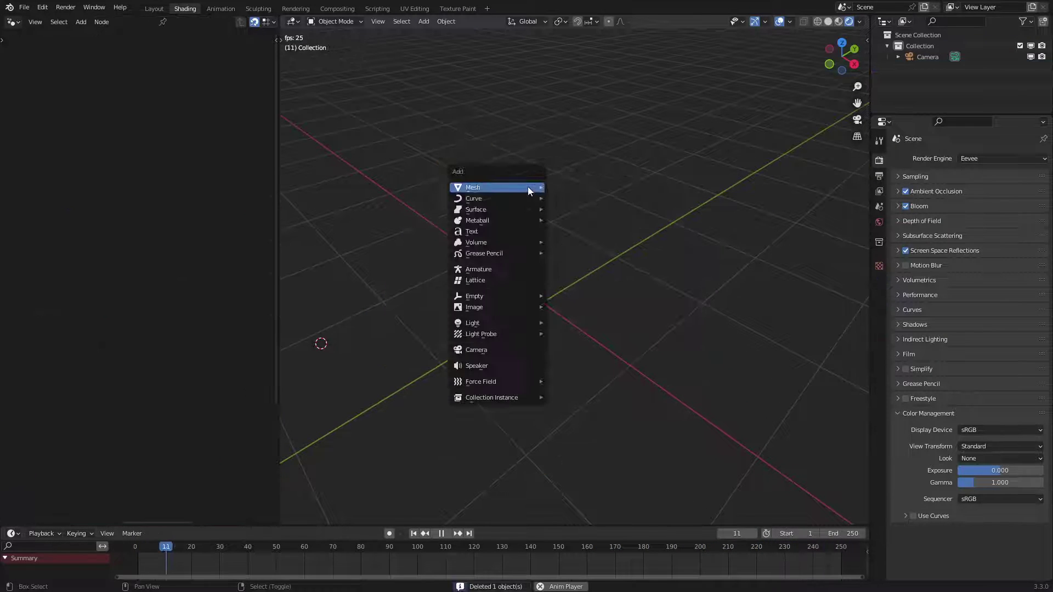
mouse_move(527, 187)
click(582, 230)
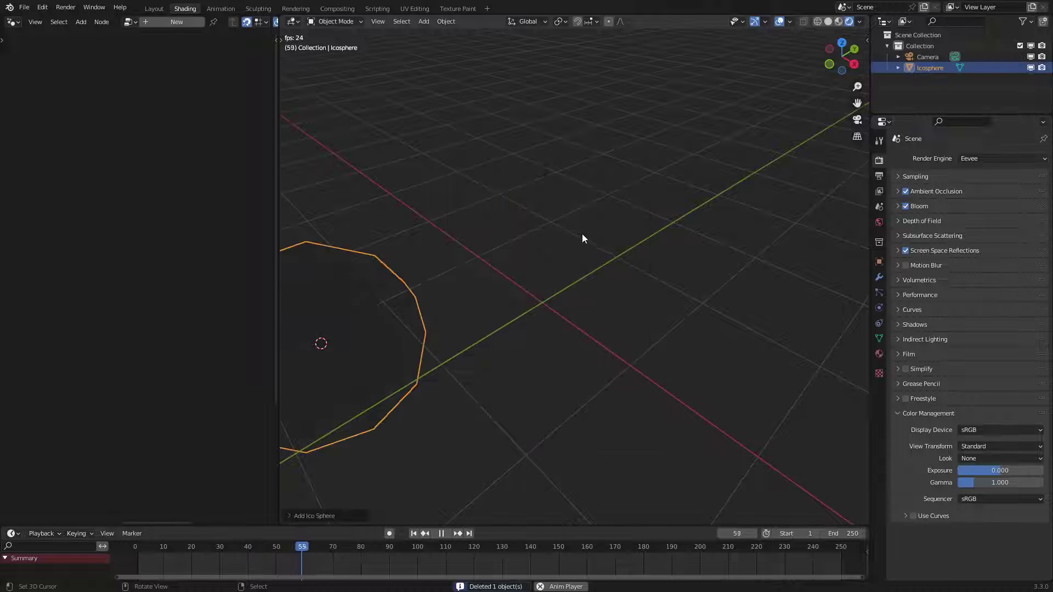
key(space)
key(alt+g)
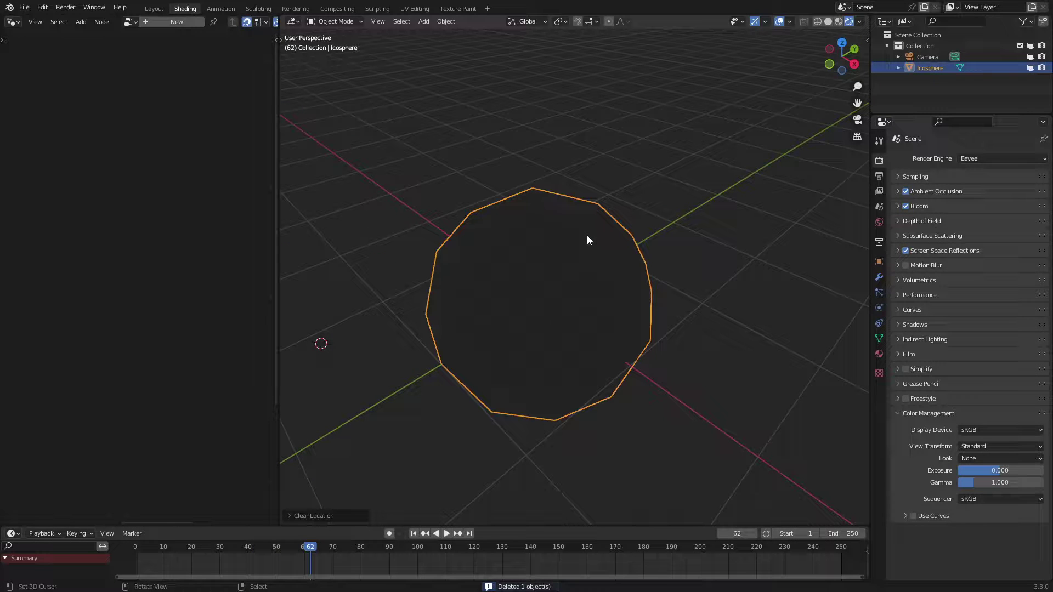
- Create a new geometry node tree for the icosphere and frame its nodes
click(176, 23)
key(Home)
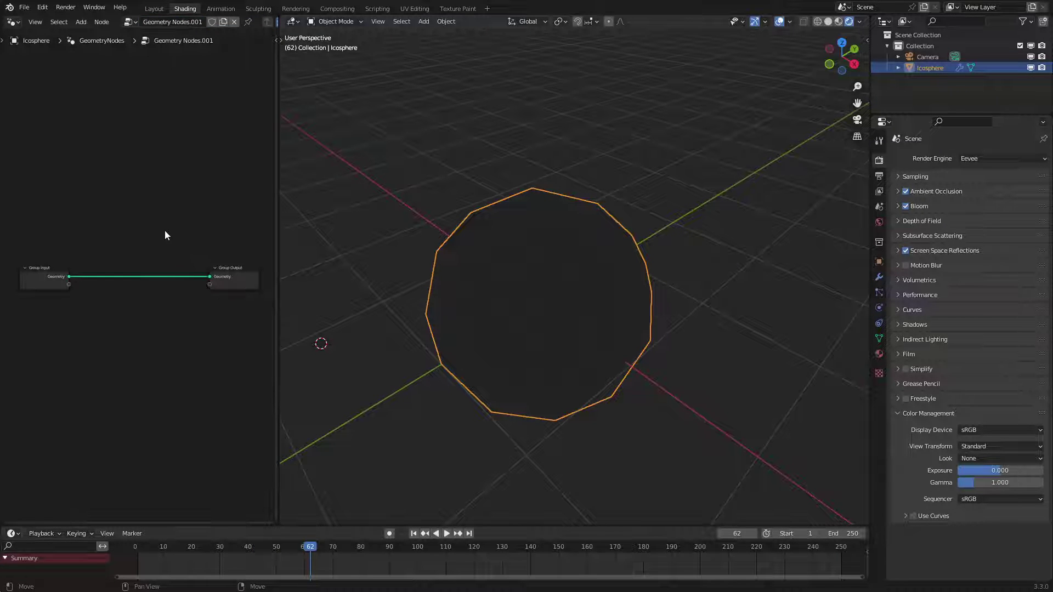
scroll(165, 232, up, 1)
middle_drag(162, 233, 177, 227)
- Insert a Store Named Attribute node between the Group Input and Group Output nodes
key(shift+a)
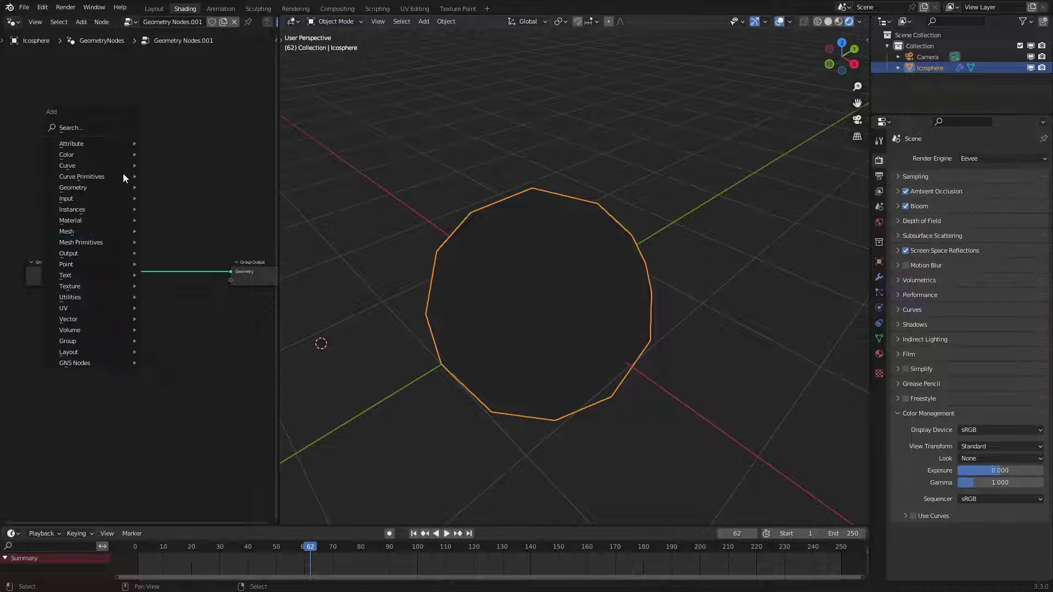
mouse_move(107, 159)
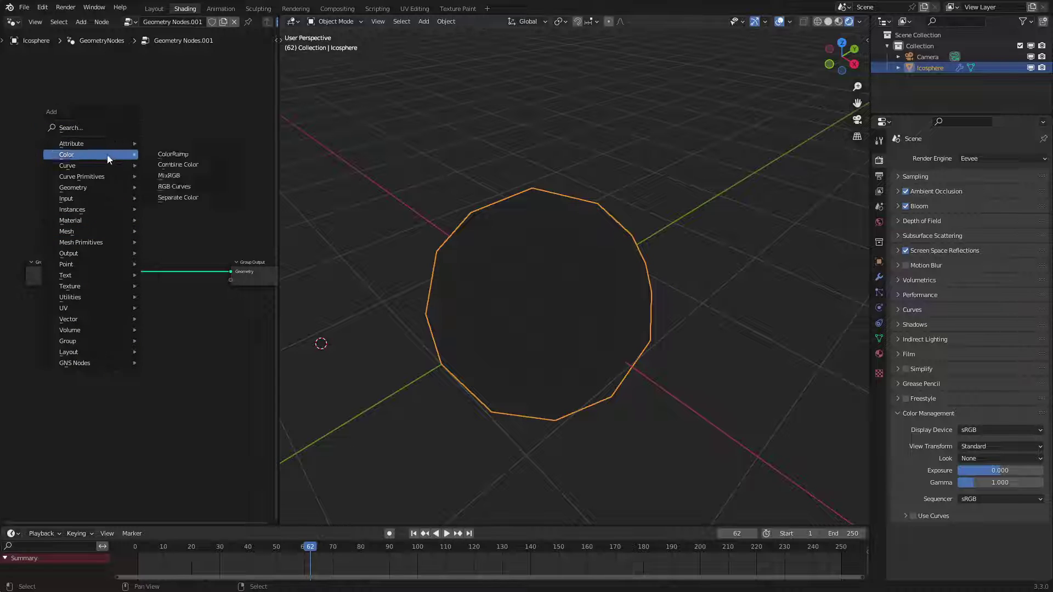
click(108, 126)
text(store)
key(Return)
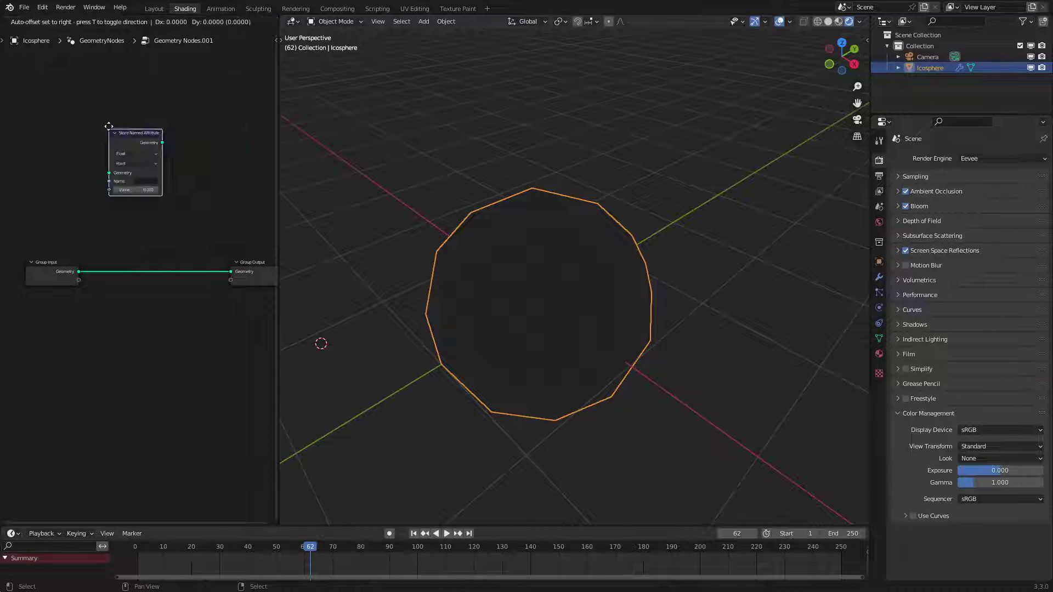
click(121, 262)
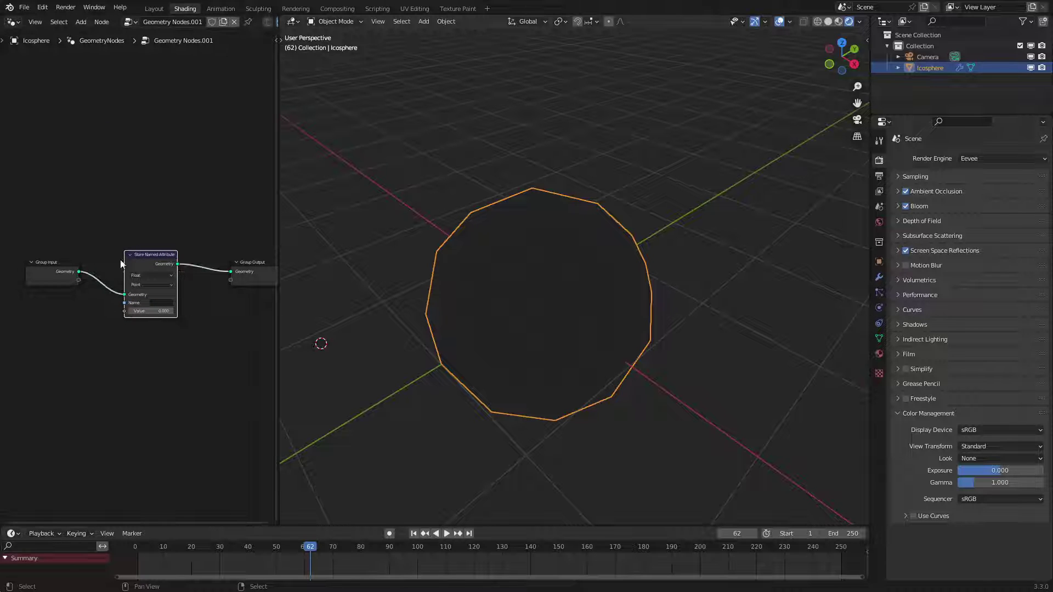
scroll(129, 258, up, 2)
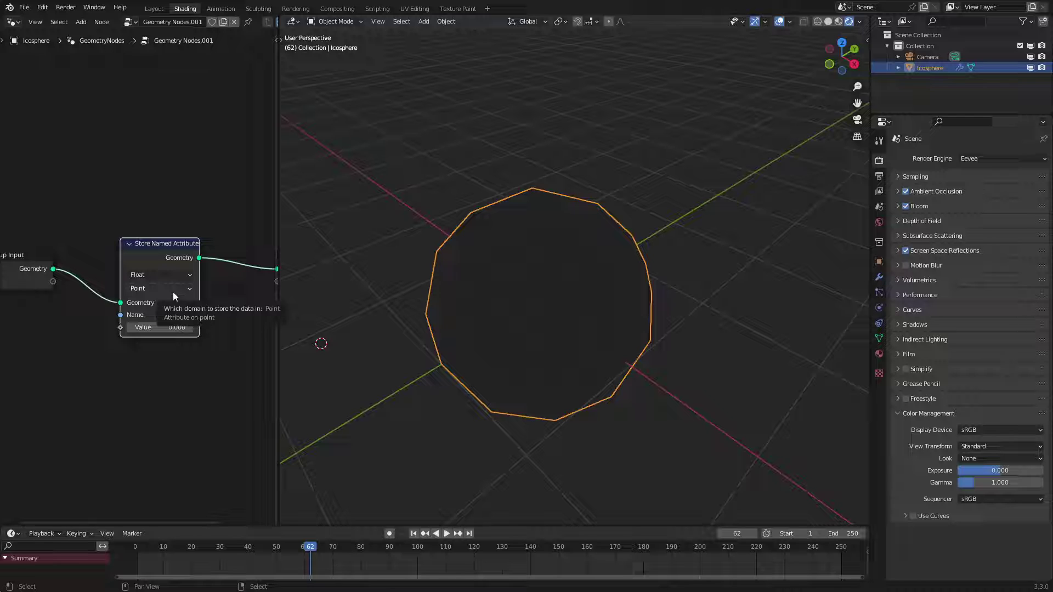
scroll(137, 335, up, 2)
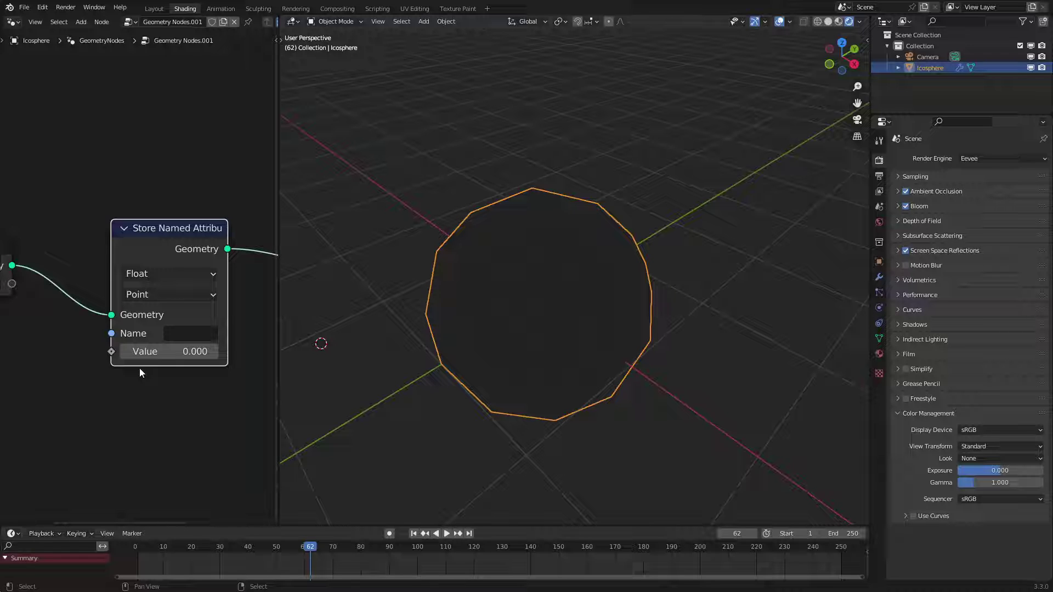
- Add a Random Value node below Group Input and connect its output to the Store Named Attribute node's Value input
scroll(139, 368, down, 2)
key(shift+a)
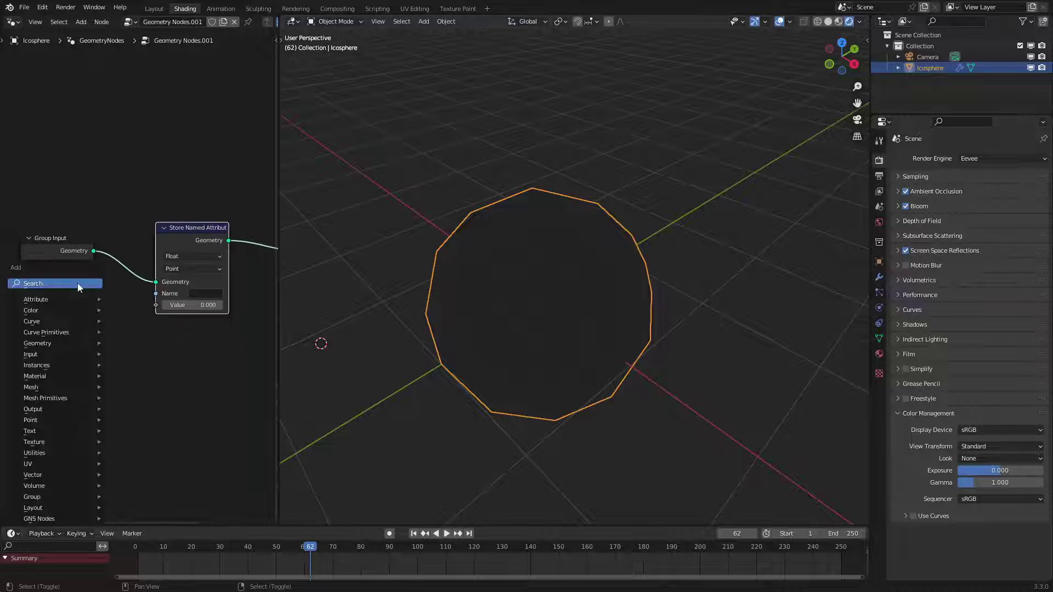
click(77, 283)
text(random)
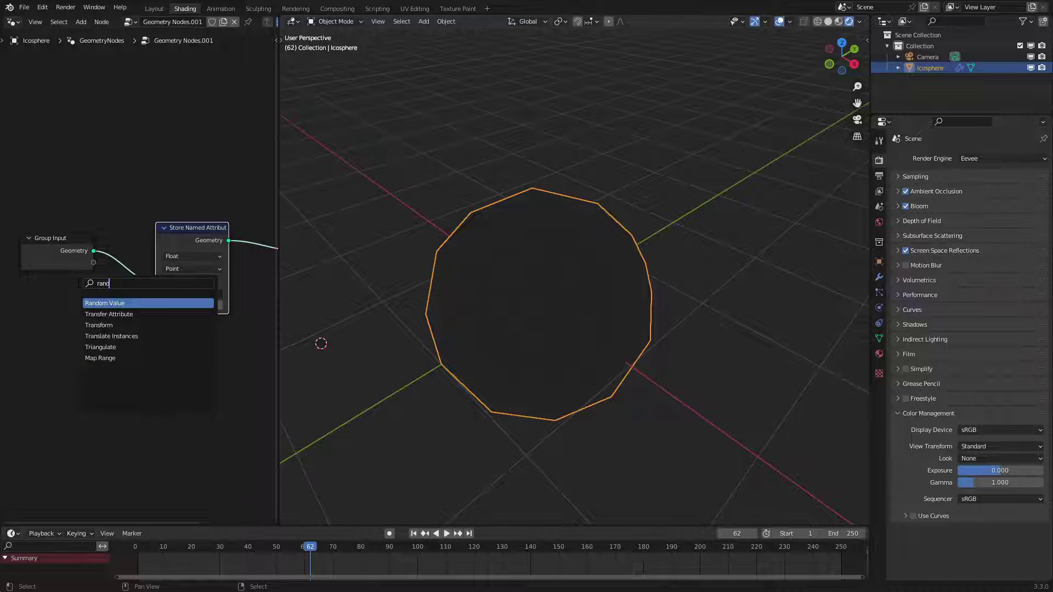
key(Return)
click(47, 325)
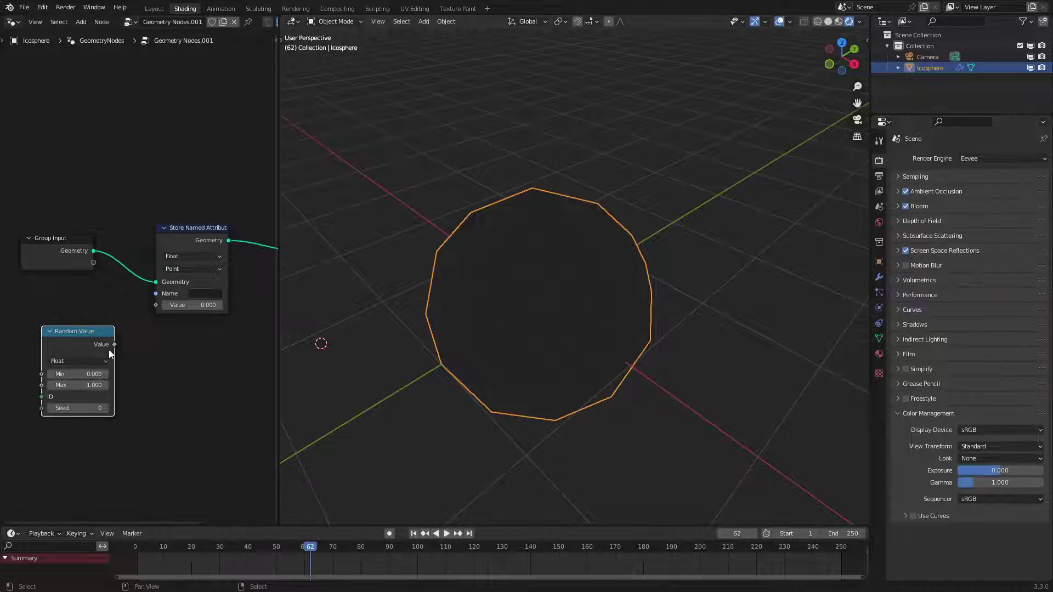
drag(113, 344, 157, 305)
- Name the stored attribute A in the Store Named Attribute node
click(203, 293)
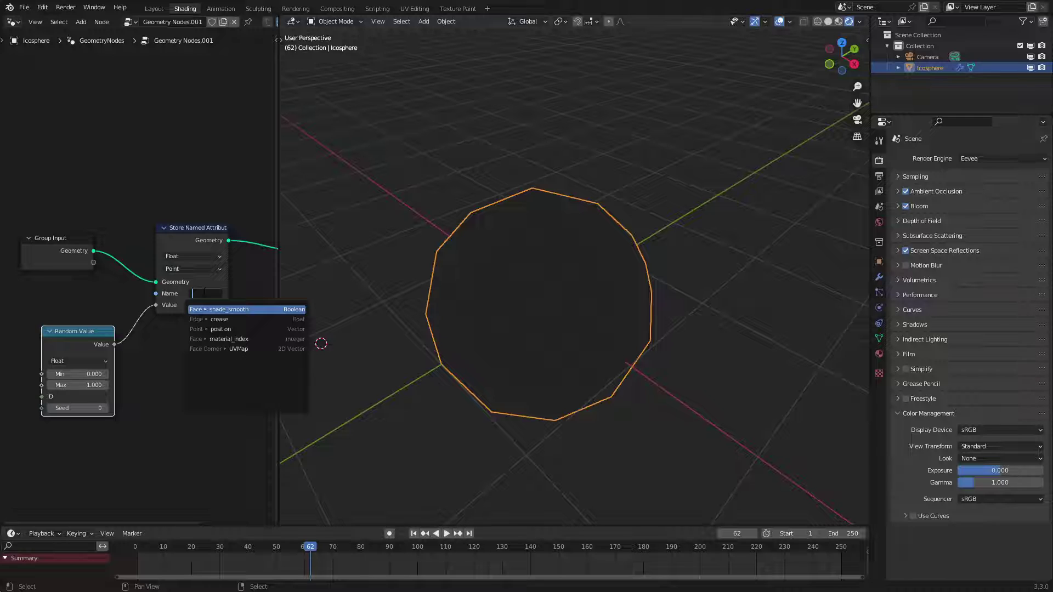
text(A)
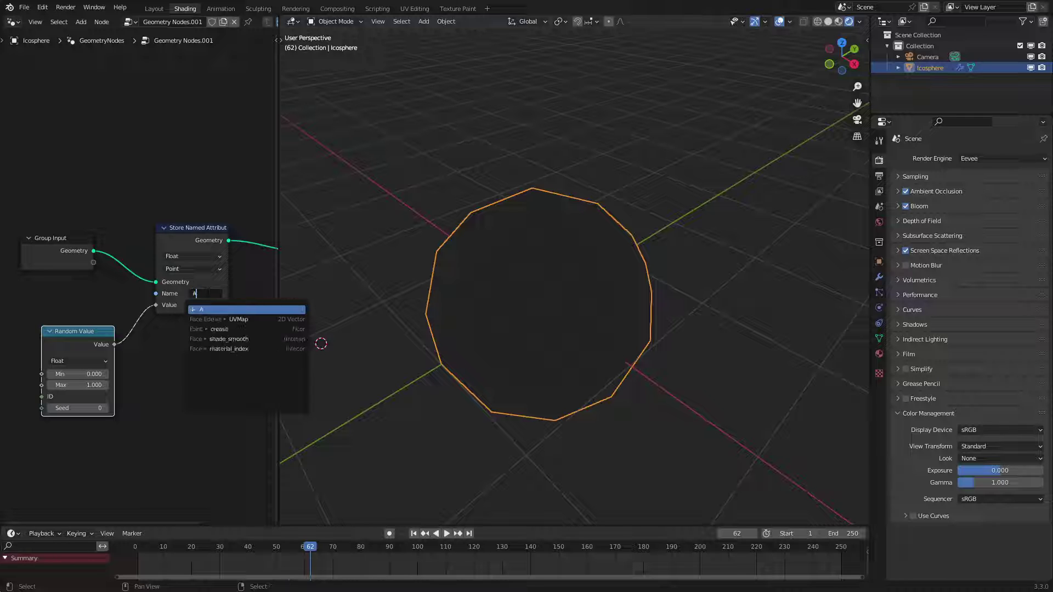
key(Return)
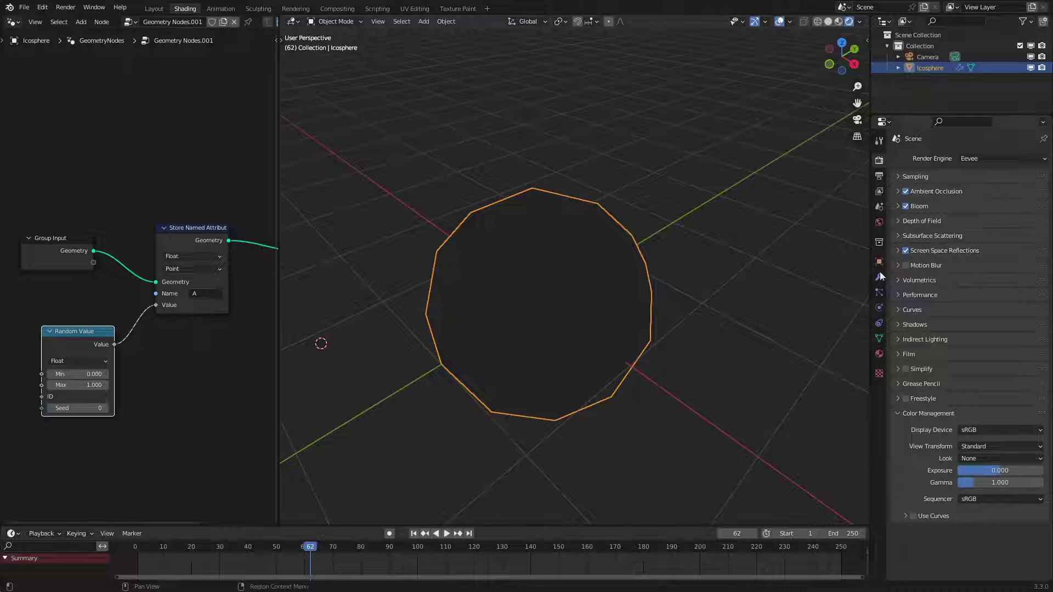
- Create a new material for the icosphere and switch the node area to the Shader Editor
click(879, 354)
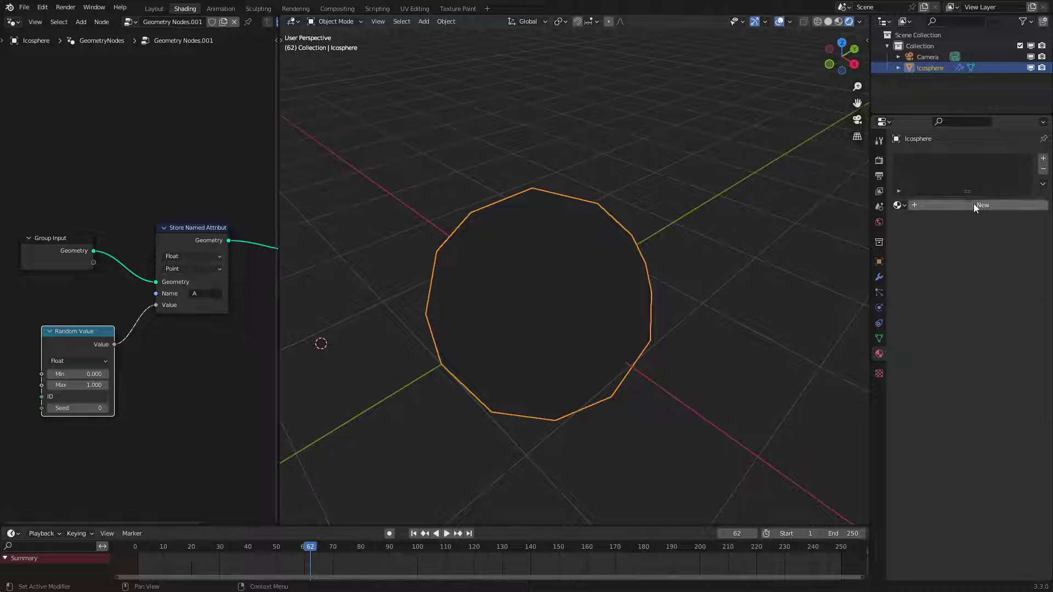
click(976, 205)
click(13, 22)
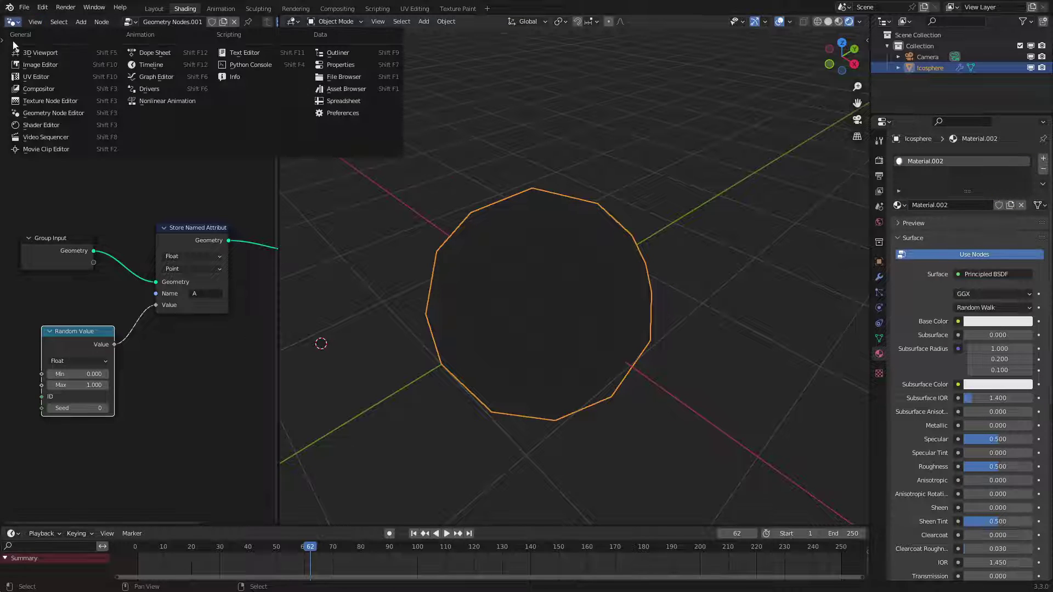
click(39, 125)
- Add an Attribute node beside the Principled BSDF and set its name to A
key(shift+a)
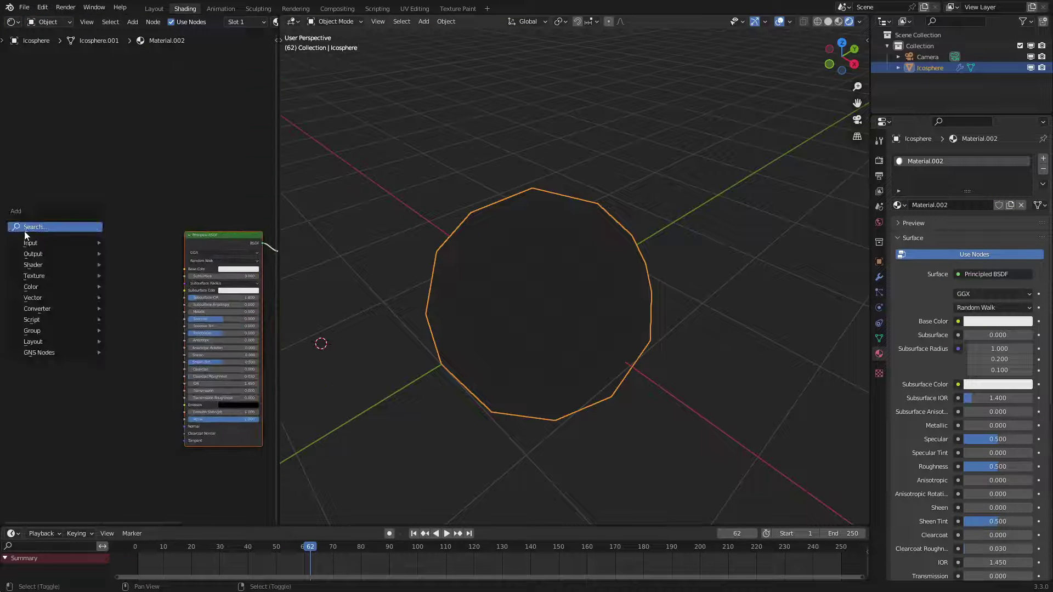
mouse_move(35, 239)
click(161, 271)
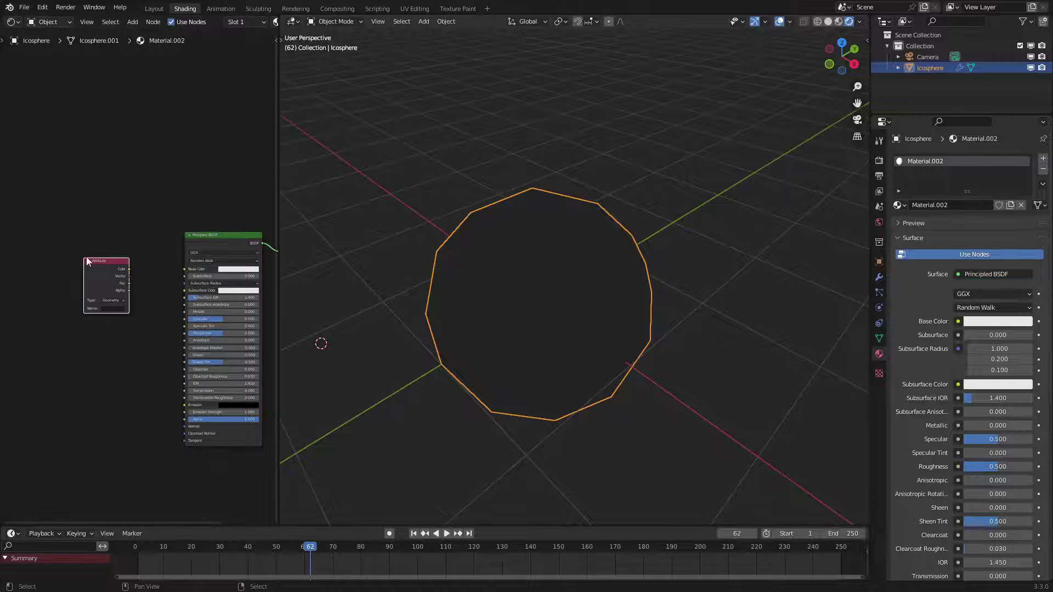
click(87, 256)
scroll(139, 277, up, 3)
click(96, 331)
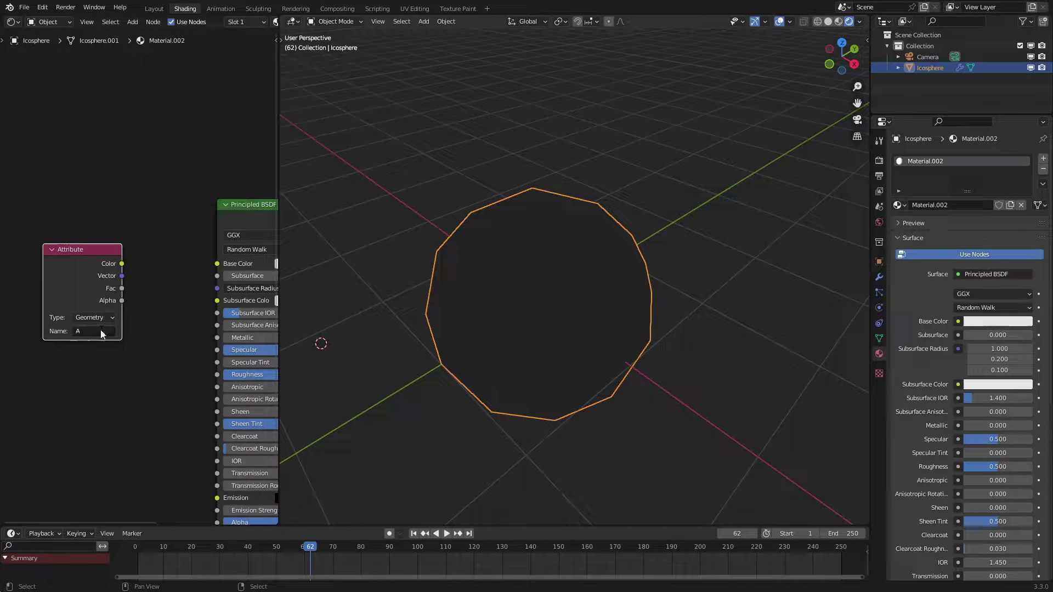
- Show the Geometry Nodes modifier's internal dependencies and widen the node editor area
click(879, 277)
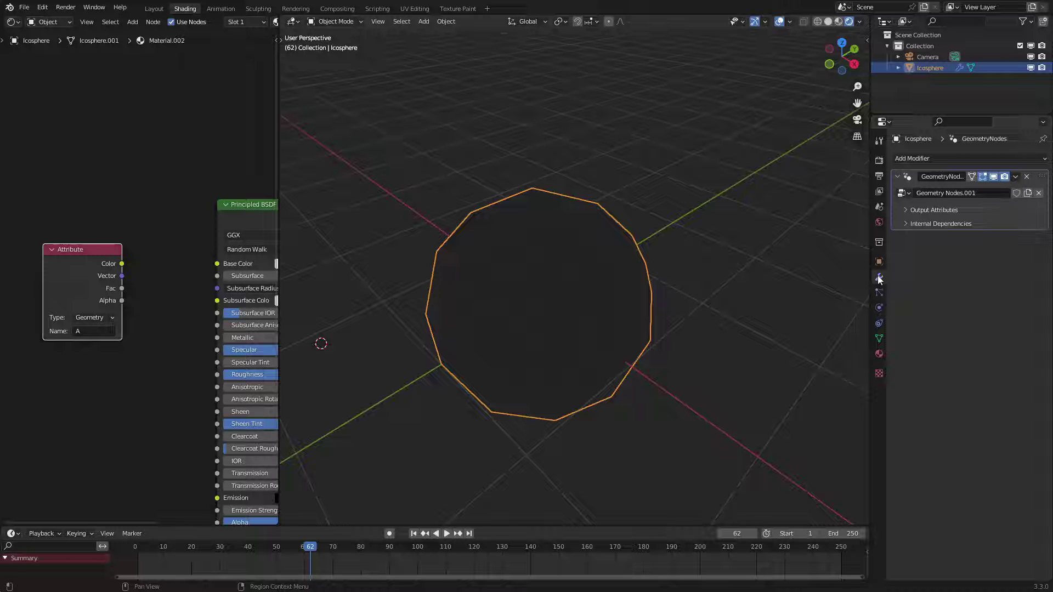
click(947, 225)
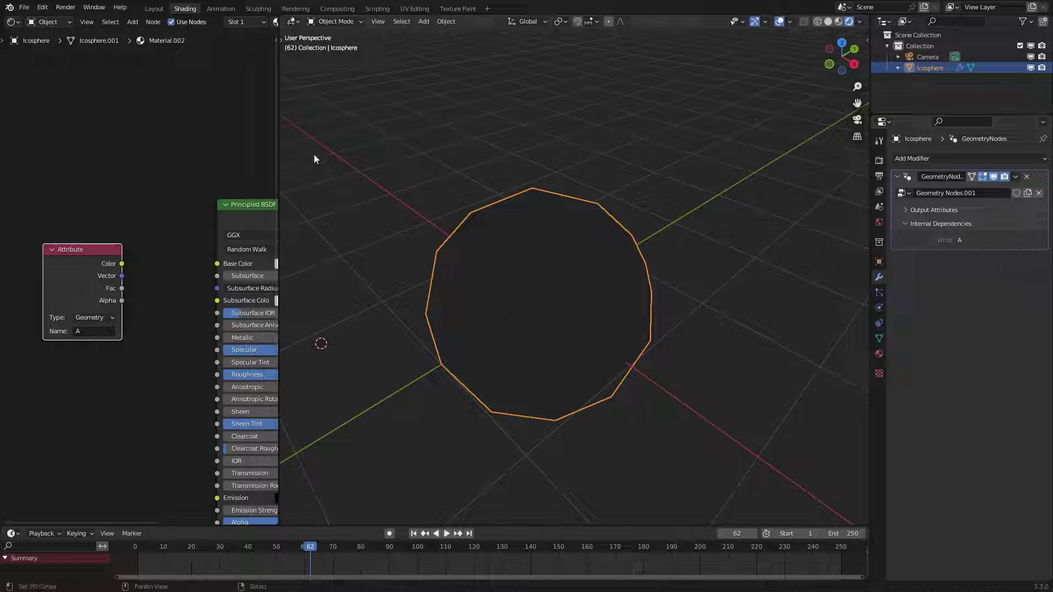
drag(279, 157, 375, 157)
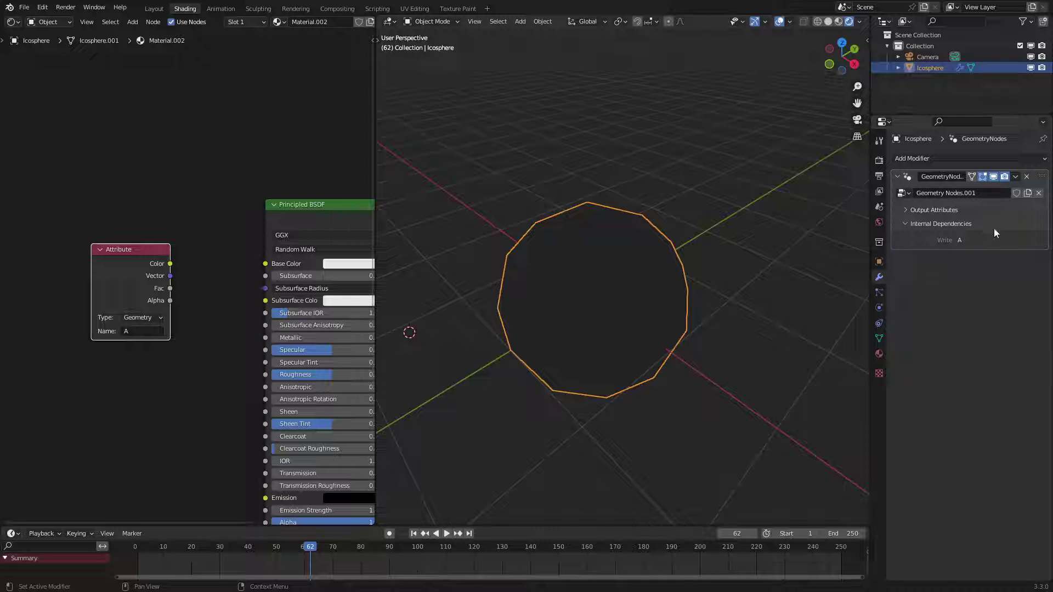
- Preview the Attribute node's Color output directly on the icosphere and inspect the shading
middle_drag(106, 287, 124, 278)
ctrl+shift+click(152, 269)
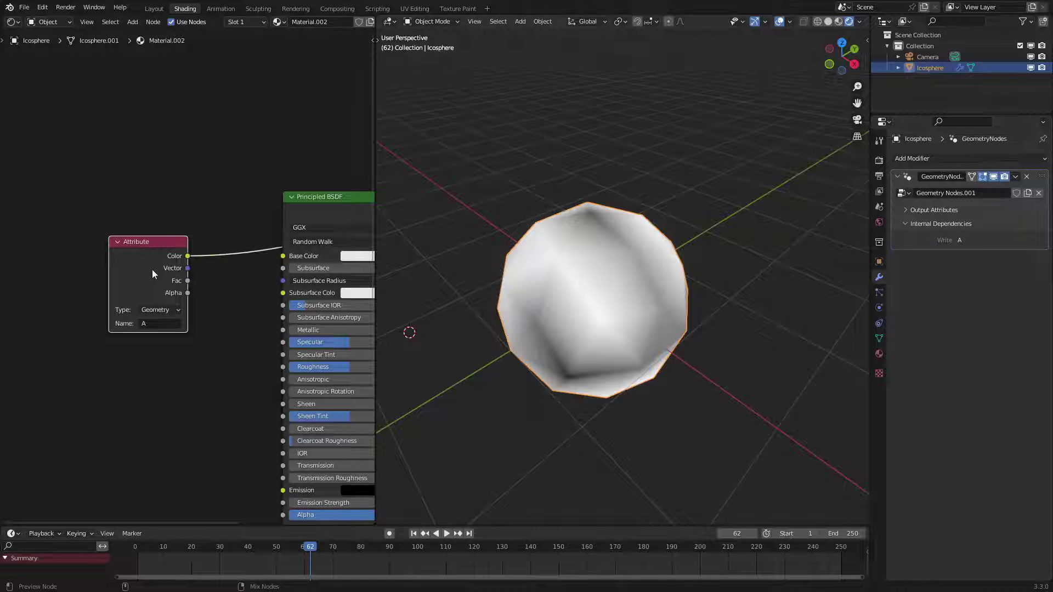
middle_drag(606, 293, 599, 243)
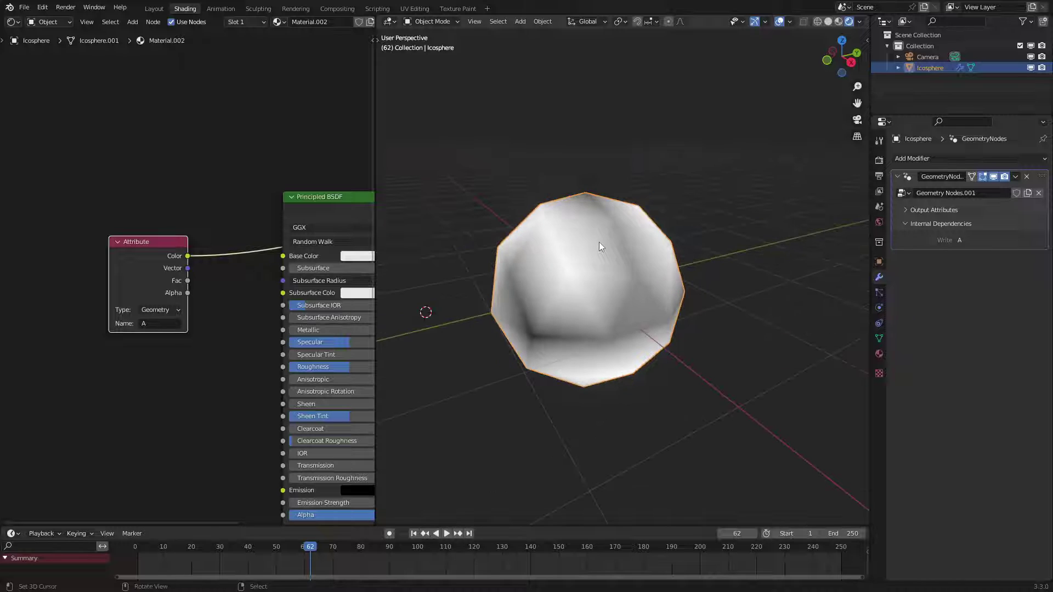
- Return the node area to the Geometry Node Editor and set the Store Named Attribute domain to Face
click(14, 22)
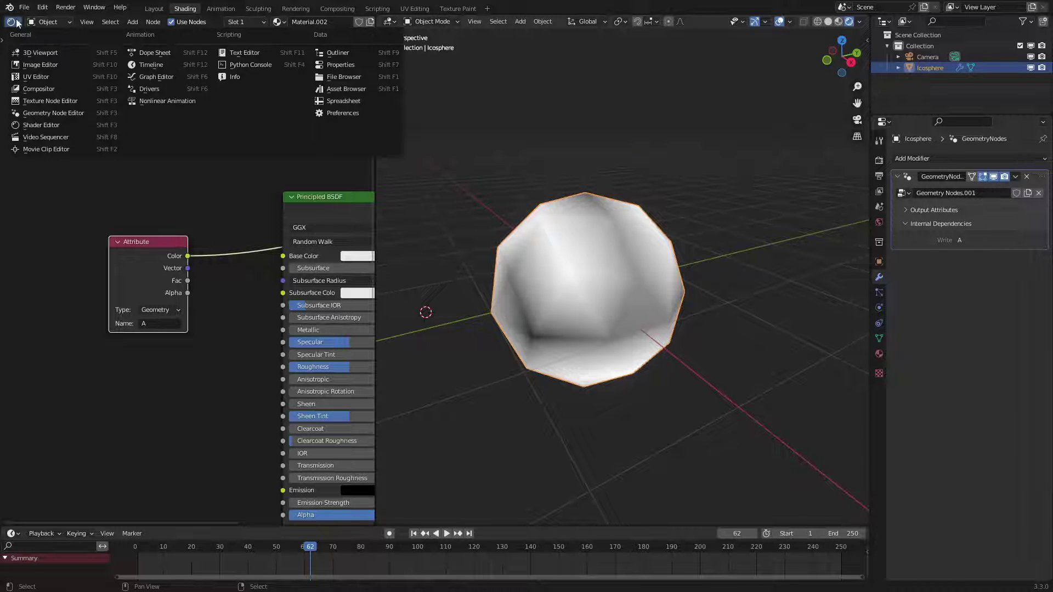
click(47, 112)
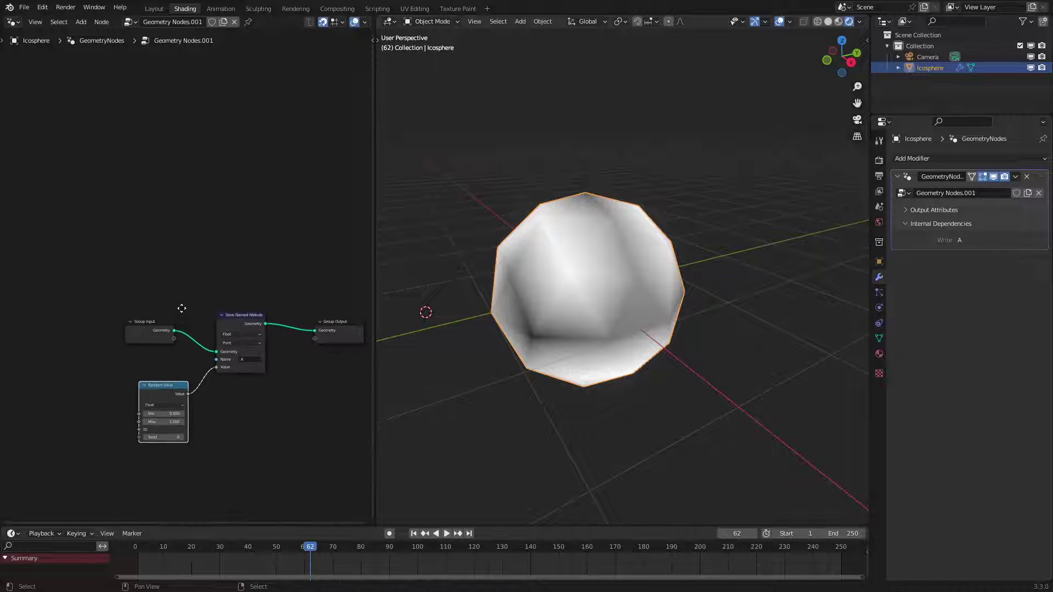
scroll(216, 322, up, 3)
click(209, 331)
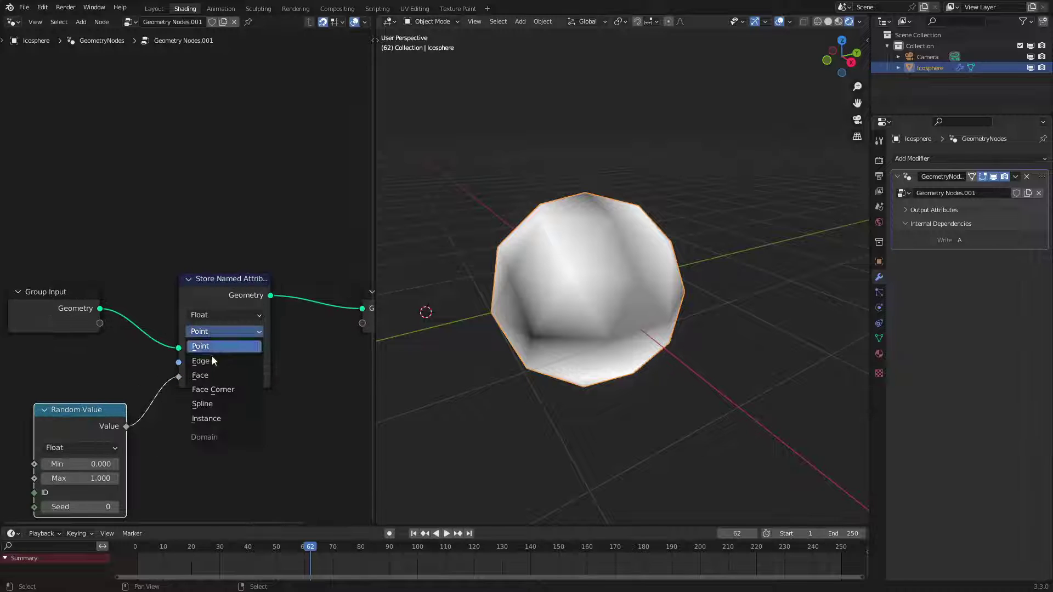
click(208, 376)
- Try the Edge and Face Corner domains on the Store Named Attribute node, and set the domain back to Face
click(217, 331)
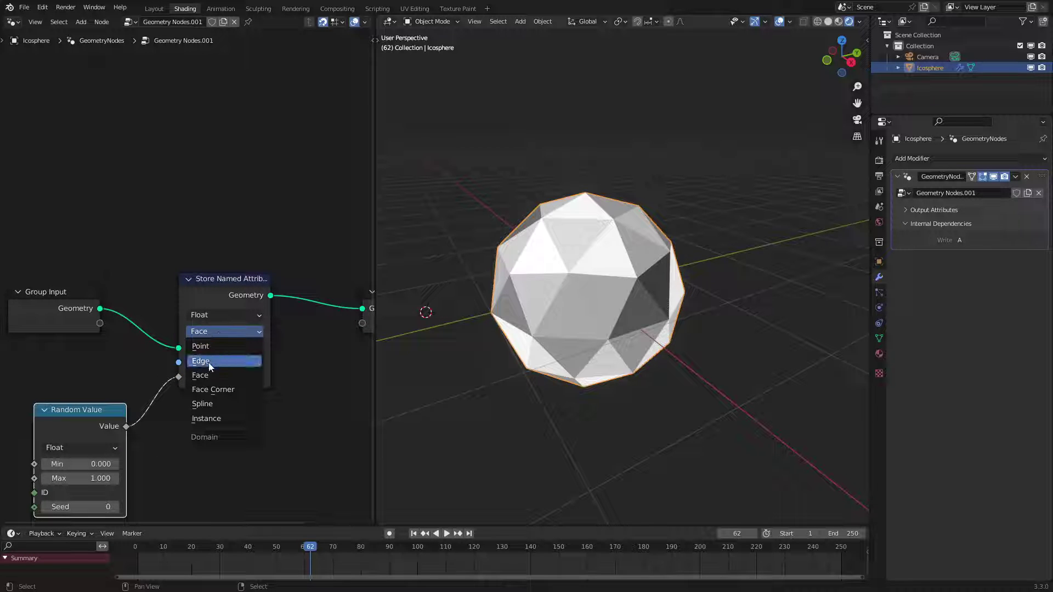
click(209, 362)
click(220, 331)
click(214, 390)
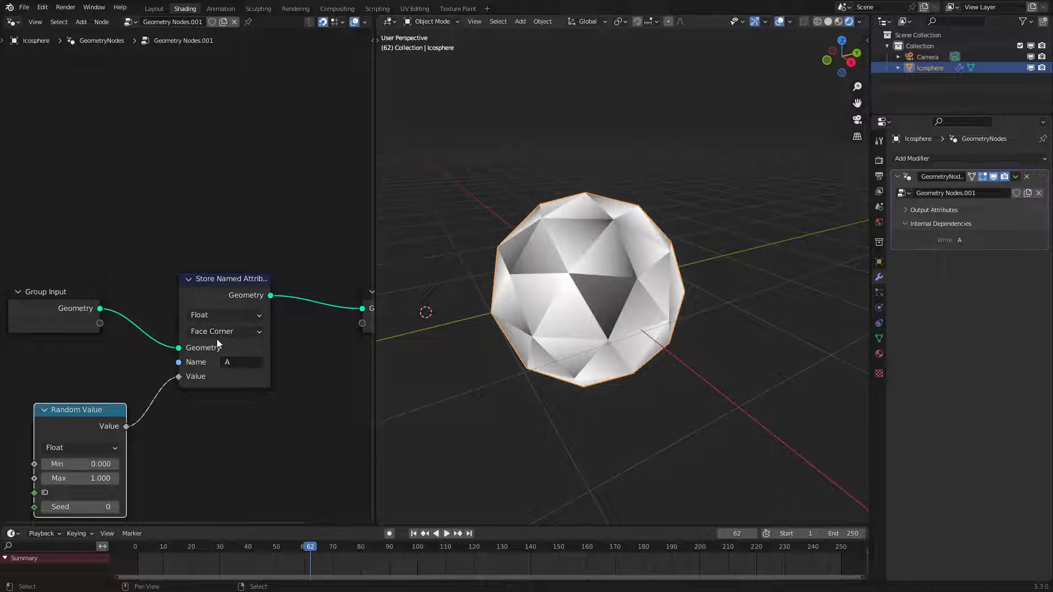
click(220, 331)
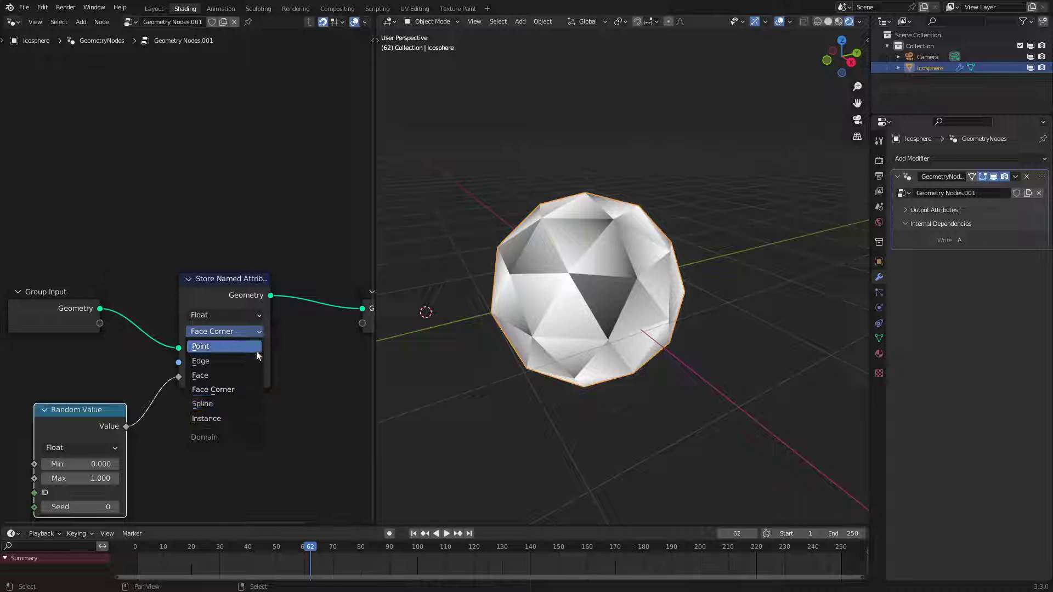
click(242, 376)
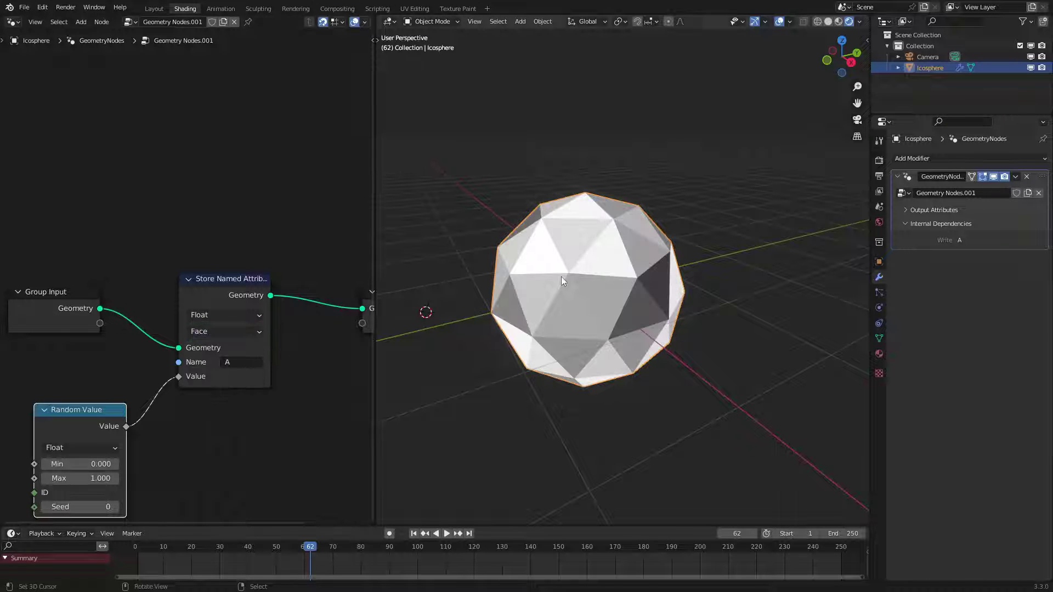
middle_drag(561, 277, 527, 277)
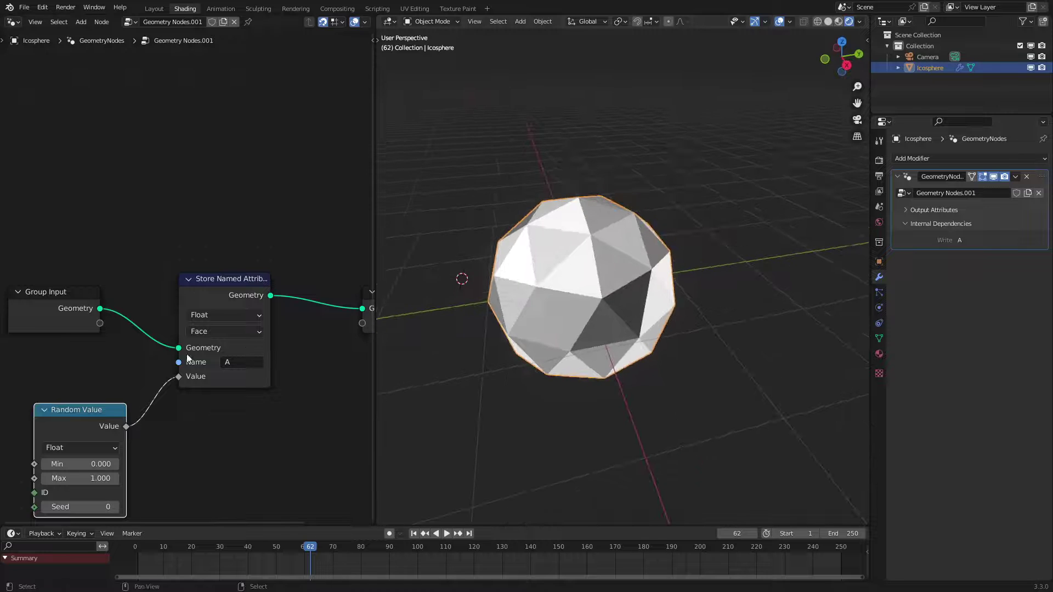
- Add an Extrude Mesh node on the link between Store Named Attribute and Group Output
middle_drag(123, 366, 168, 282)
scroll(168, 285, down, 2)
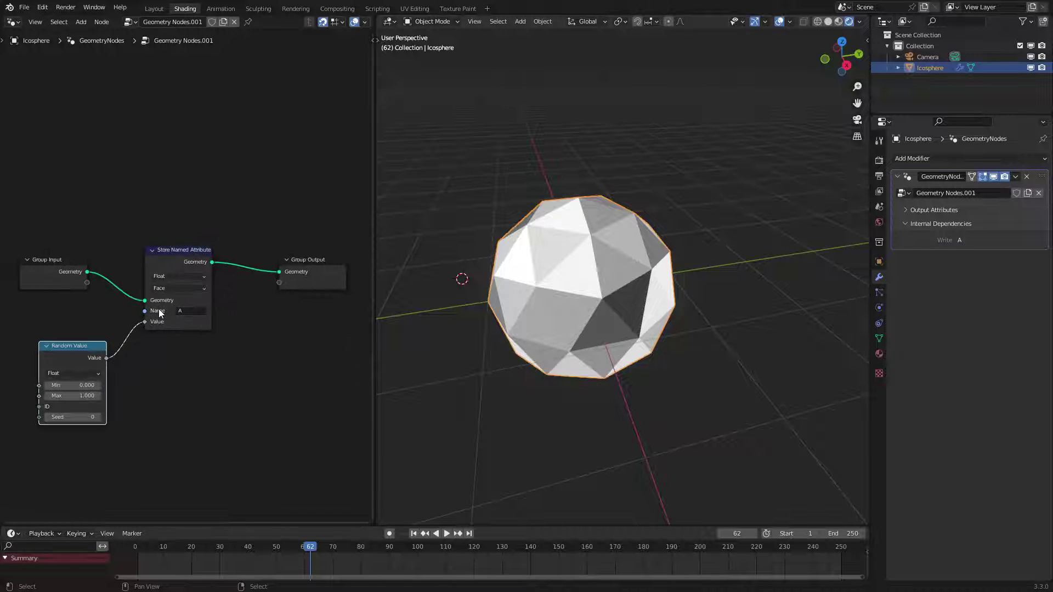
middle_drag(235, 217, 188, 242)
key(shift+a)
mouse_move(192, 245)
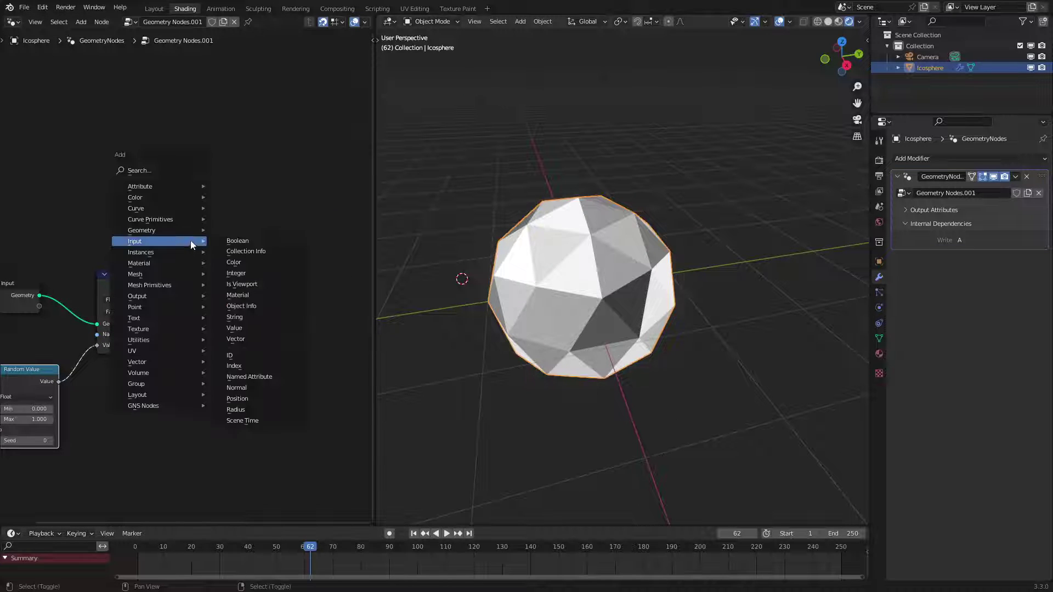
mouse_move(192, 183)
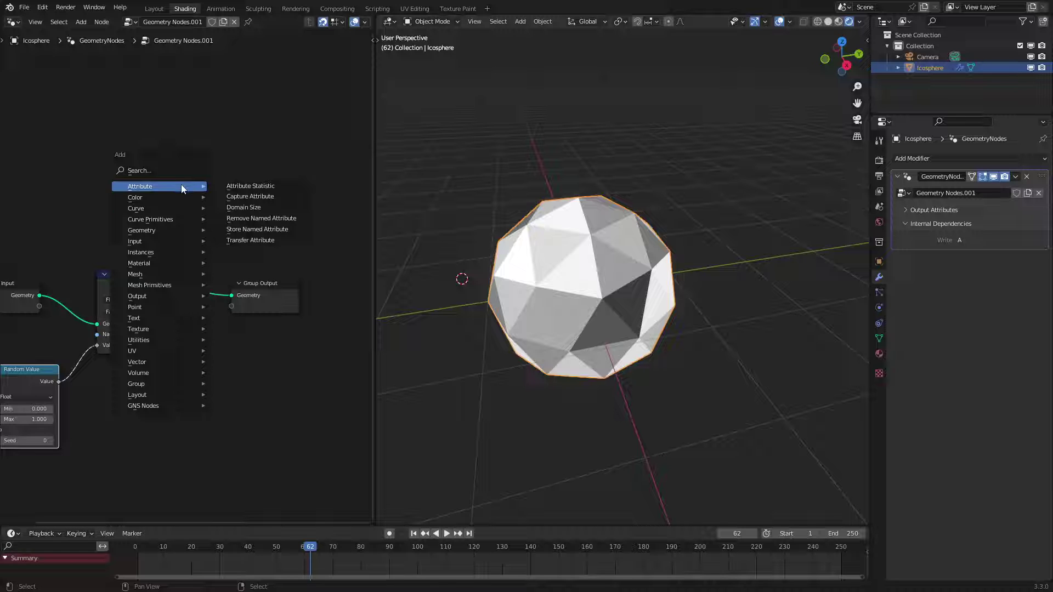
click(177, 172)
text(ex)
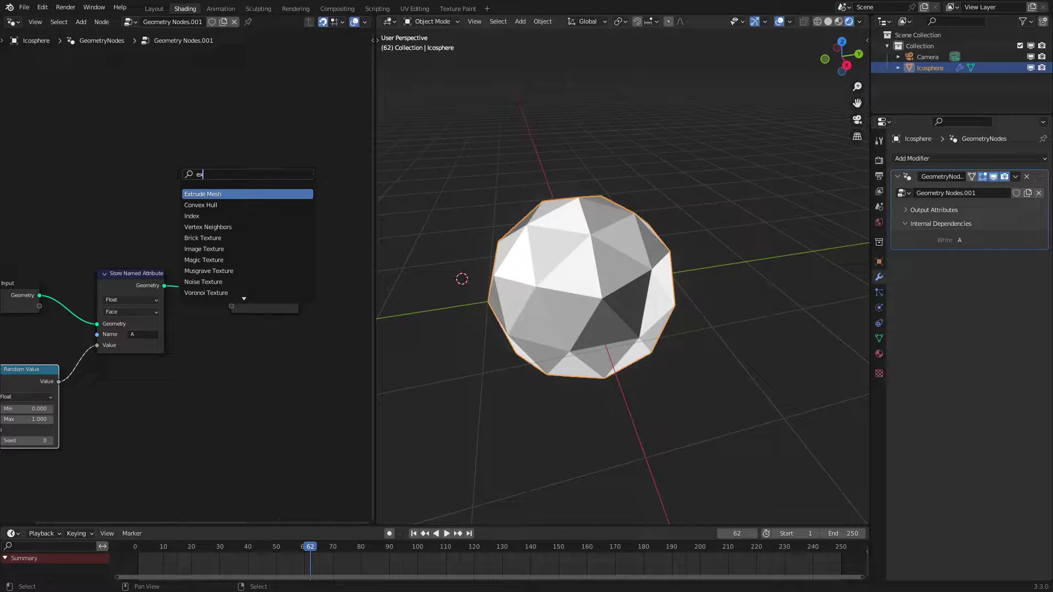
click(209, 194)
click(227, 274)
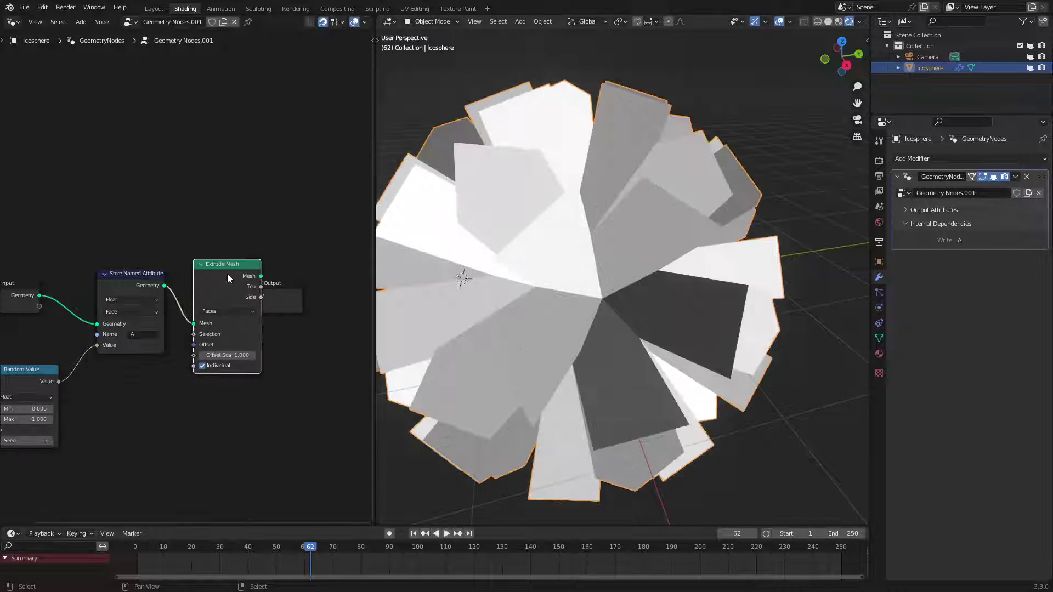
- Move the Group Input, Random Value and Store Named Attribute nodes away from Extrude Mesh to make room between them
scroll(227, 274, down, 3)
drag(92, 251, 190, 360)
key(g)
click(103, 352)
scroll(557, 284, down, 3)
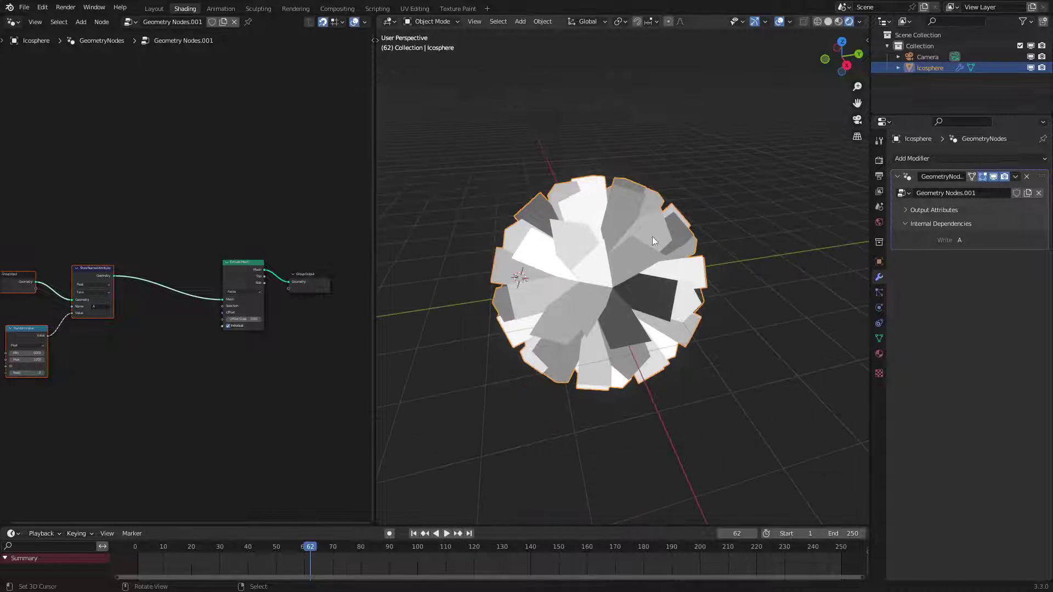
scroll(653, 236, up, 4)
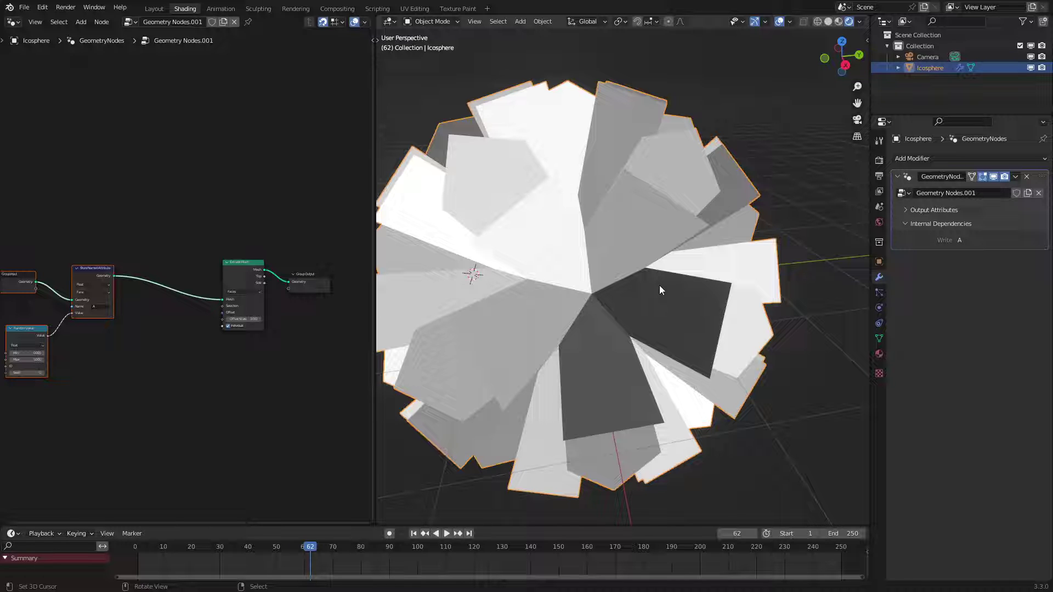
- Add a Named Attribute node in the gap between Store Named Attribute and Extrude Mesh
scroll(170, 254, up, 3)
key(shift+a)
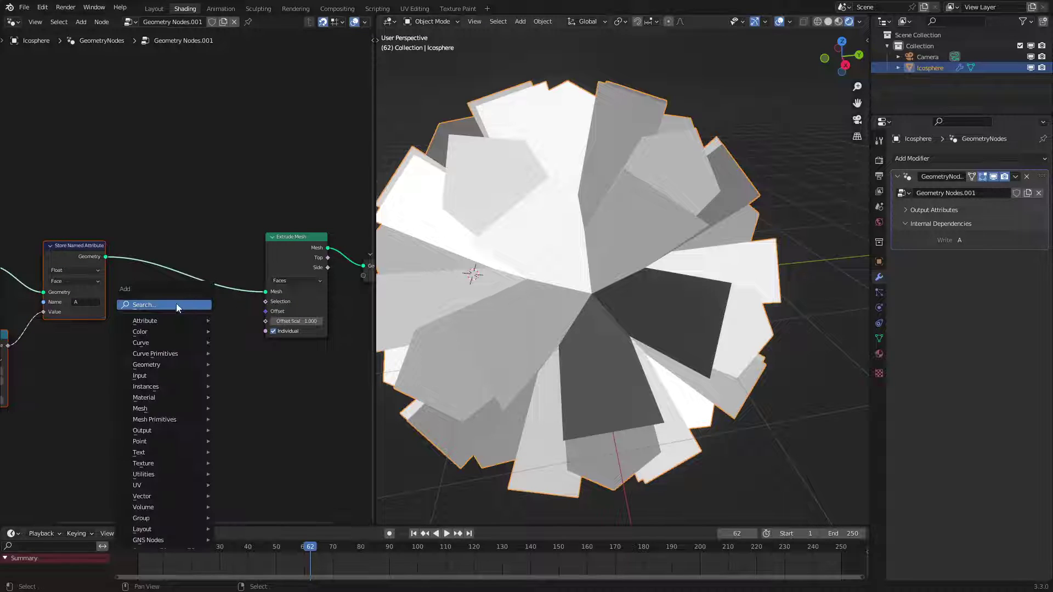
click(176, 305)
text(name)
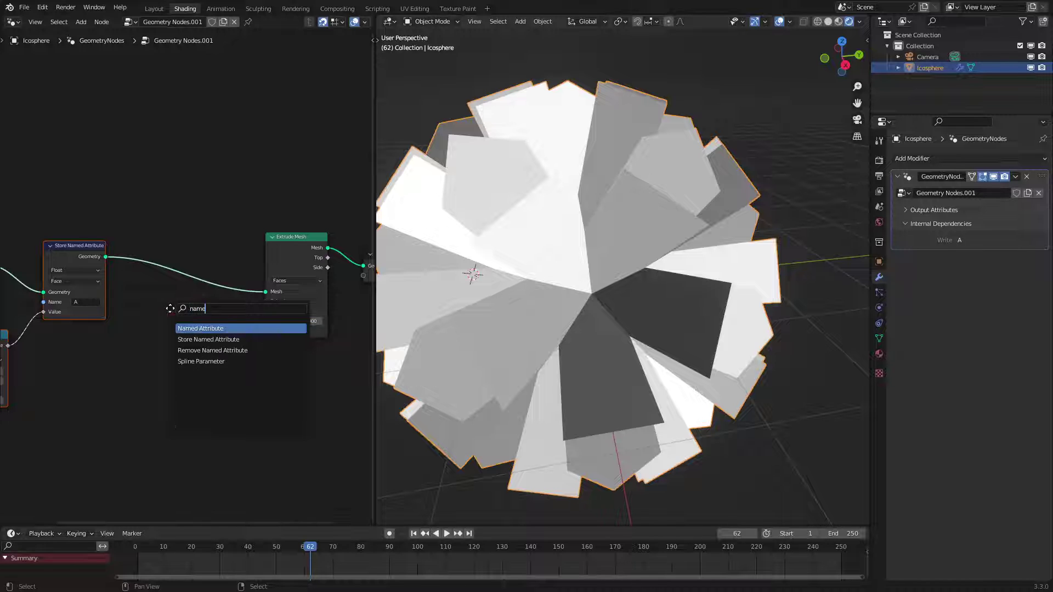
key(Return)
click(175, 314)
- Set the Named Attribute node's name to A and connect its Attribute output to Extrude Mesh's Offset Scale
scroll(215, 360, up, 2)
click(219, 374)
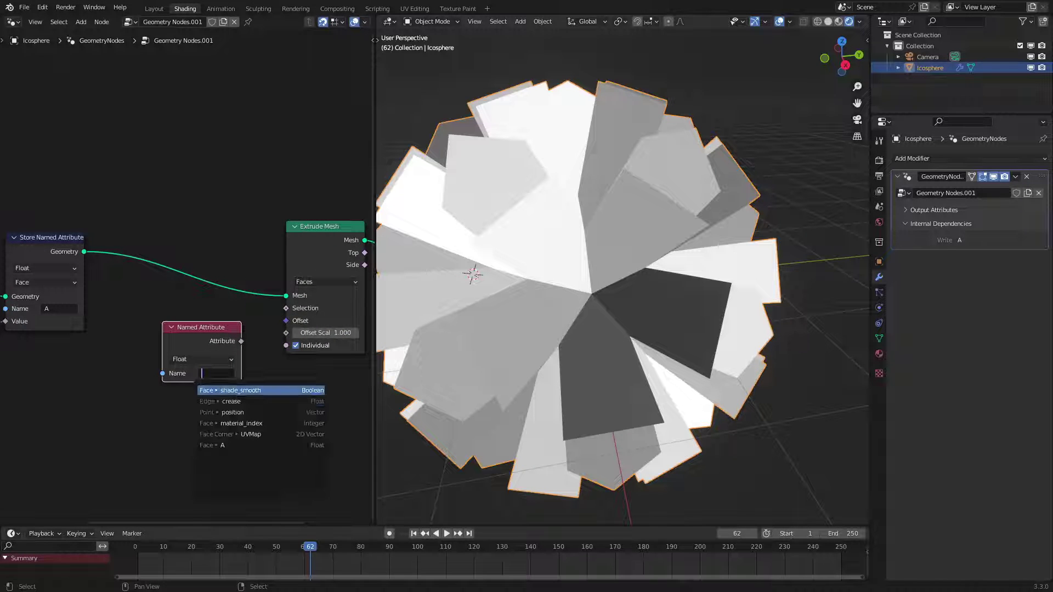
click(228, 446)
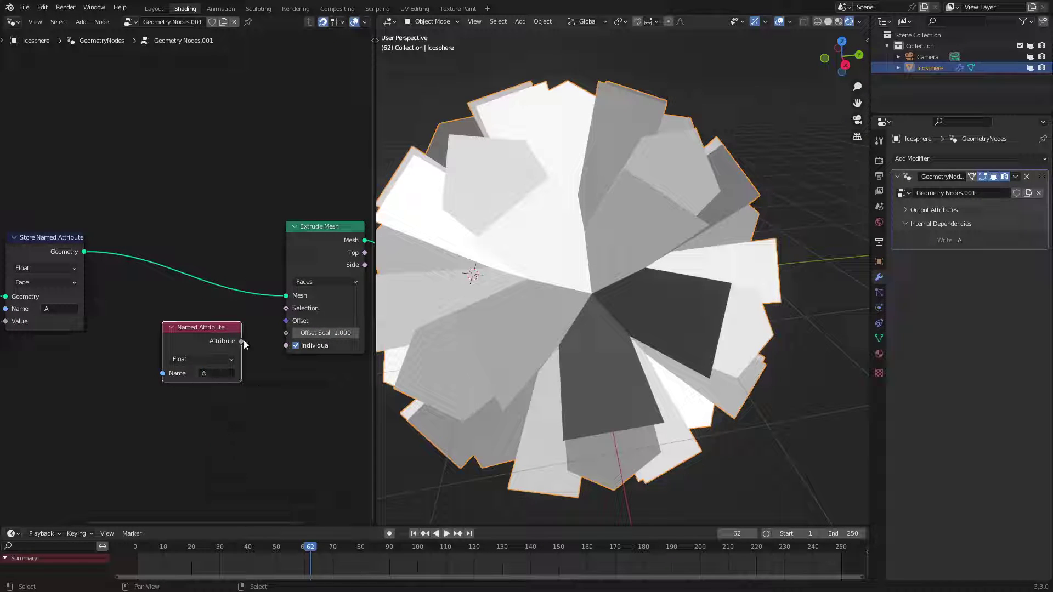
drag(241, 341, 286, 333)
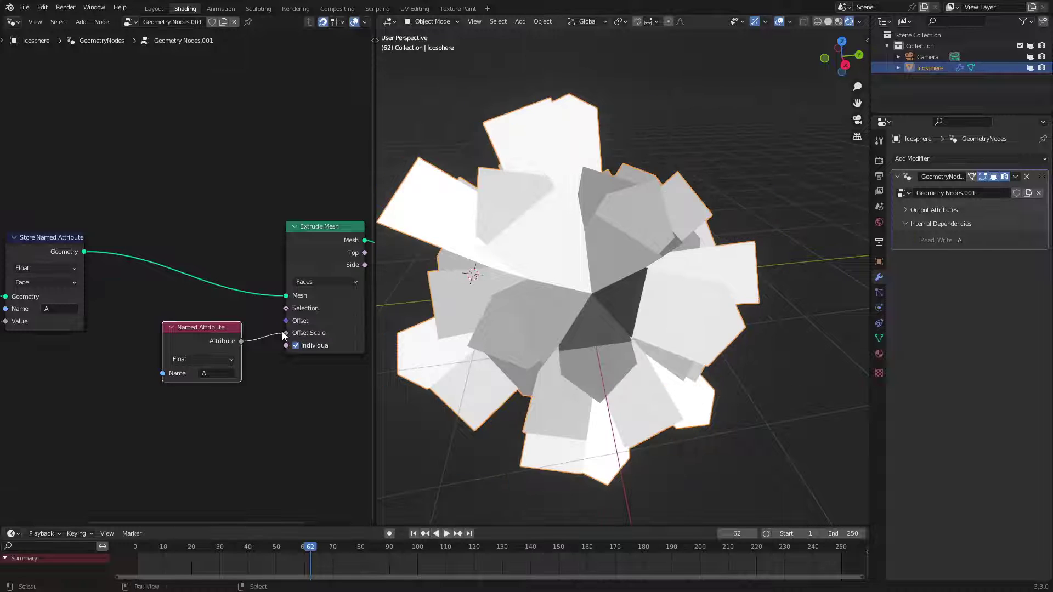
mouse_move(660, 274)
middle_down()
mouse_move(633, 243)
mouse_move(660, 253)
mouse_move(648, 262)
middle_up()
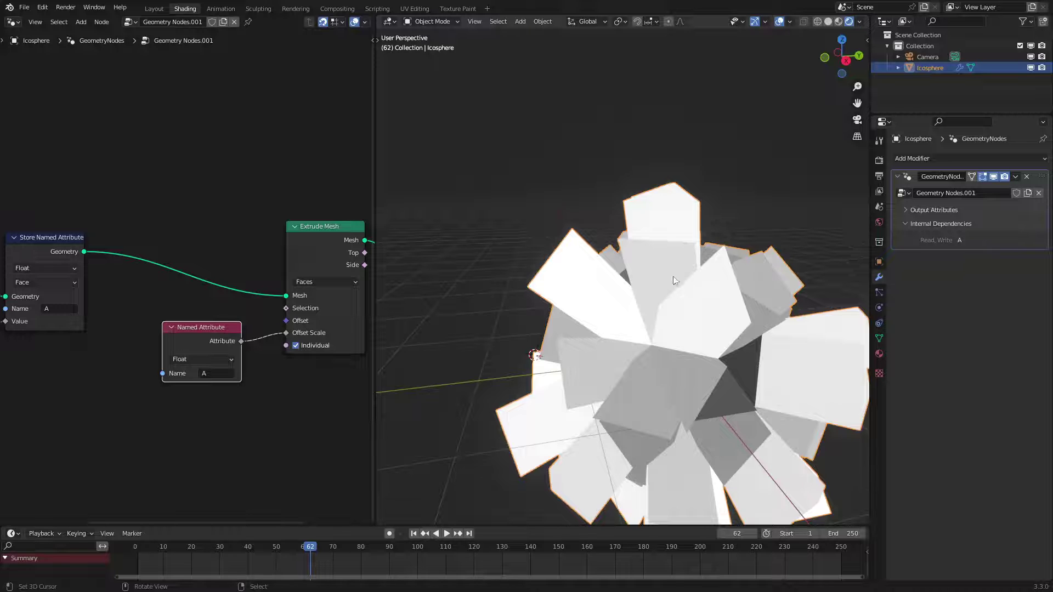
scroll(682, 269, up, 2)
scroll(669, 353, down, 3)
shift+middle_drag(670, 353, 554, 310)
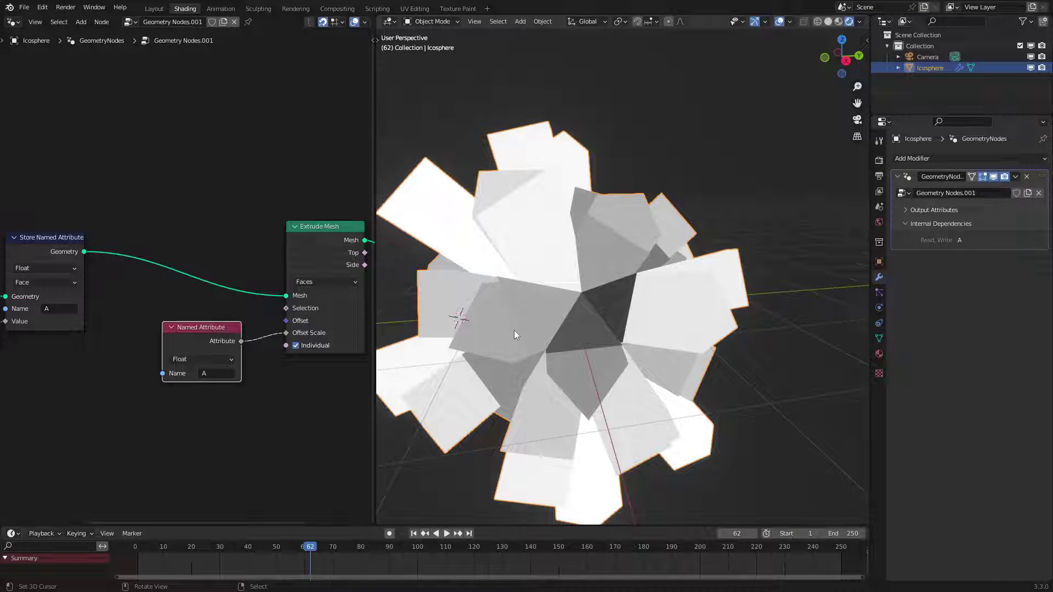
- Try linking Store Named Attribute's geometry straight to Group Output with the extrusion nodes deleted, and undo it
scroll(132, 346, down, 3)
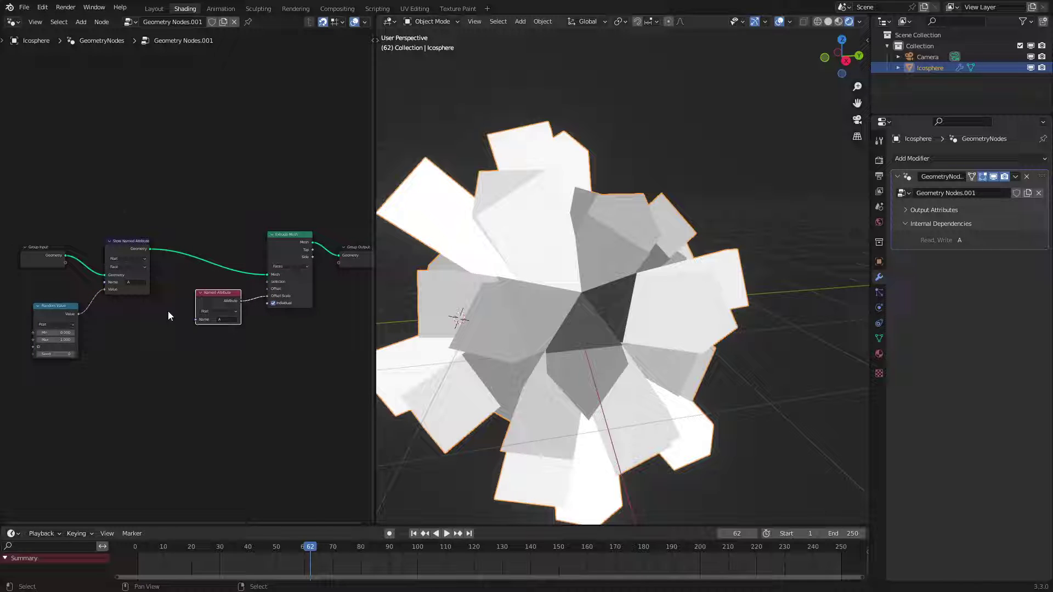
scroll(165, 165, up, 1)
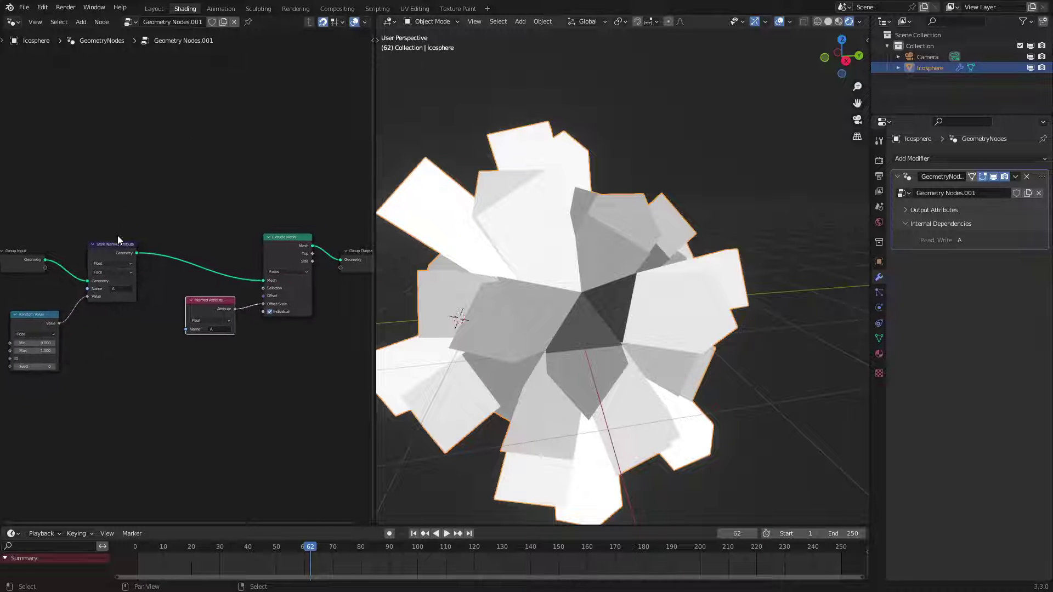
drag(135, 255, 346, 262)
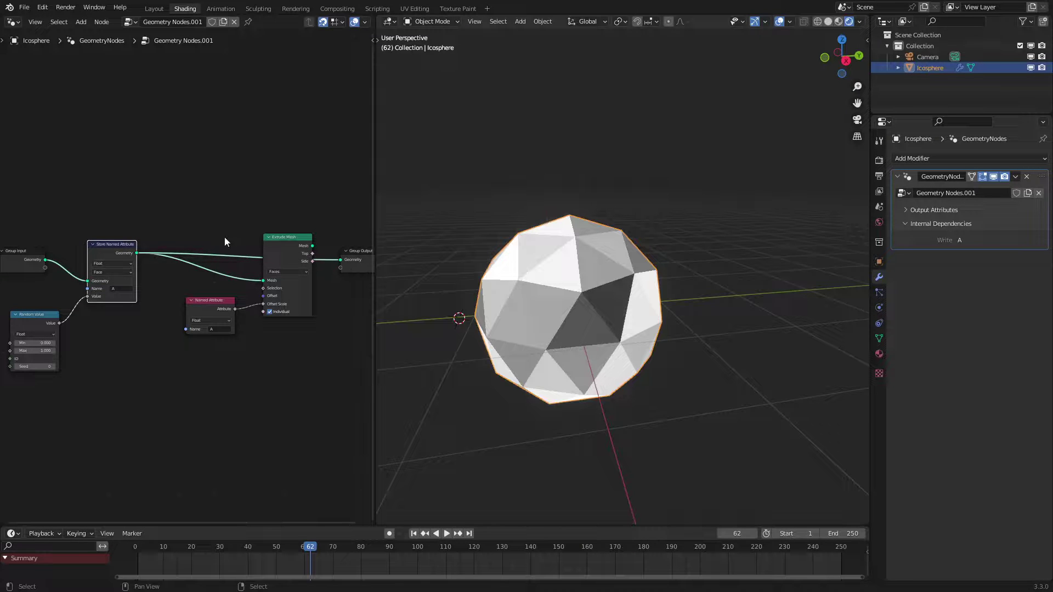
key(x)
scroll(232, 210, up, 3)
middle_drag(237, 243, 288, 248)
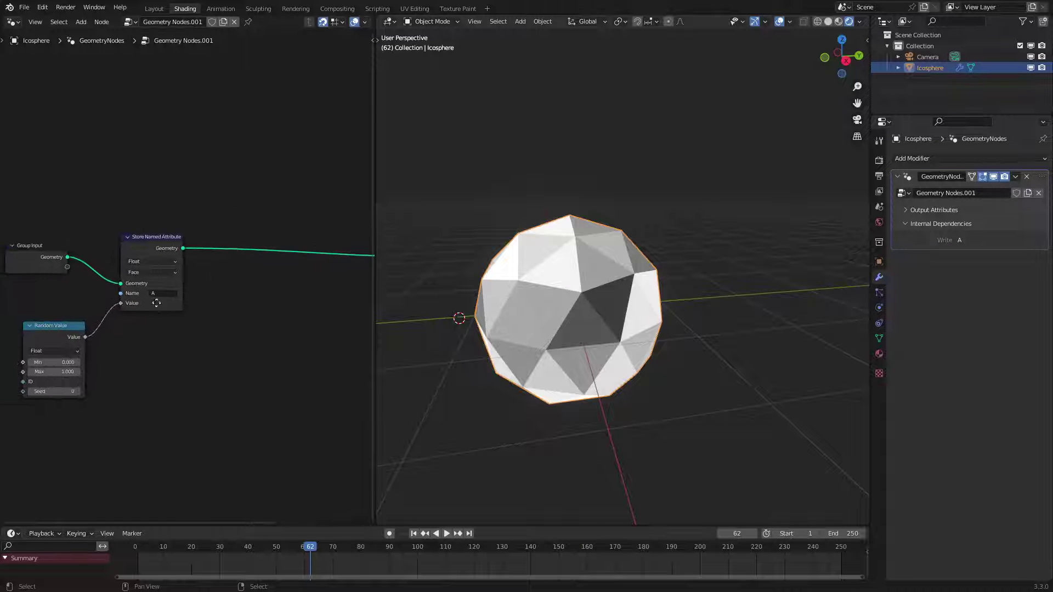
middle_drag(151, 302, 178, 290)
key(ctrl+z)
key(ctrl+z)
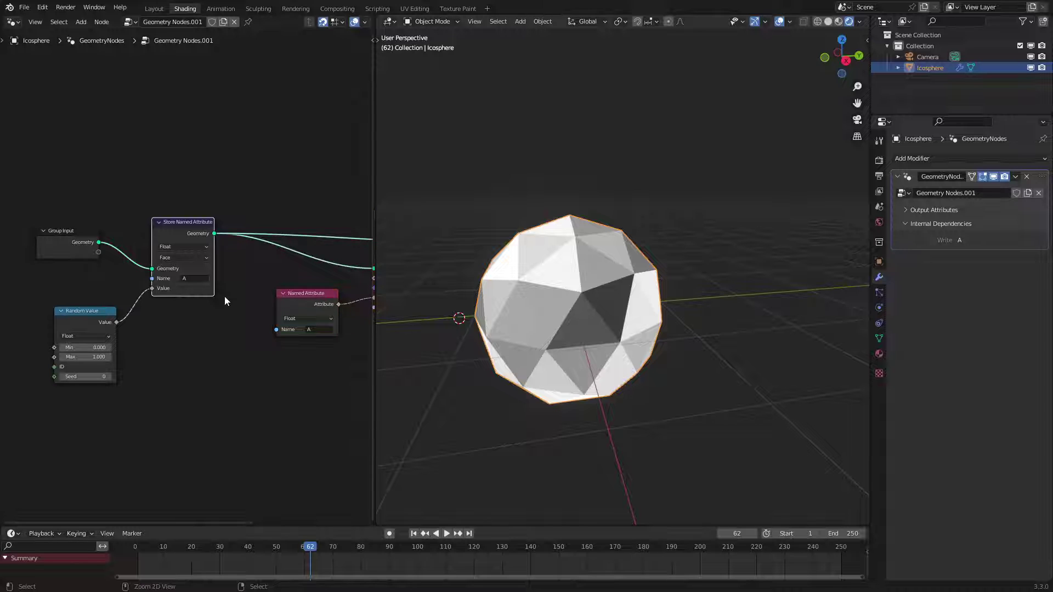
scroll(225, 296, down, 6)
middle_drag(226, 285, 286, 290)
scroll(234, 305, up, 9)
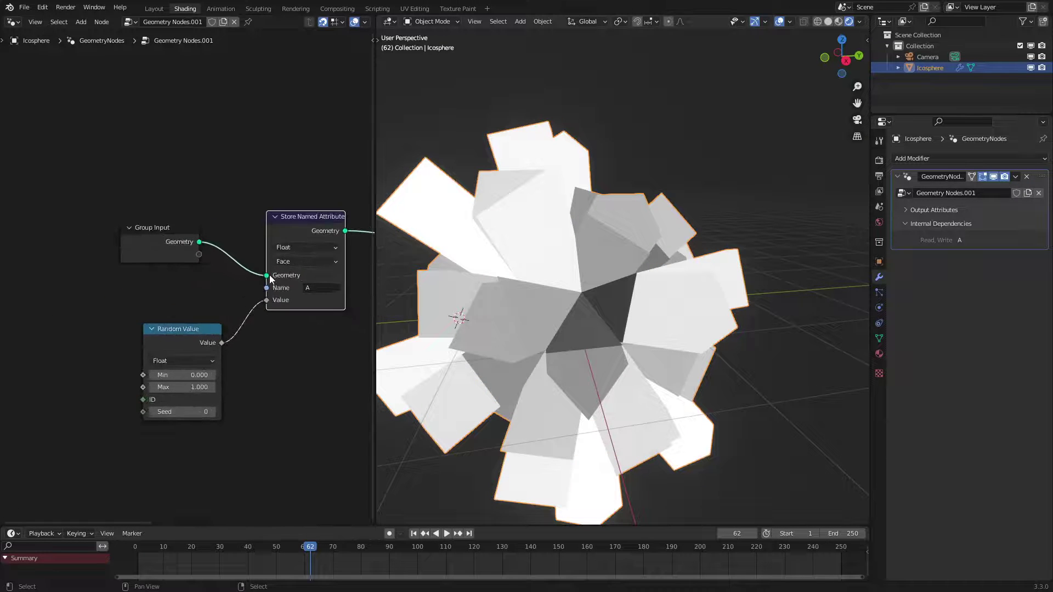
- Cut the link from Random Value to Store Named Attribute and set the Random Value data type to Vector
click(285, 262)
click(282, 260)
scroll(299, 274, down, 5)
middle_drag(335, 301, 174, 301)
scroll(165, 335, up, 3)
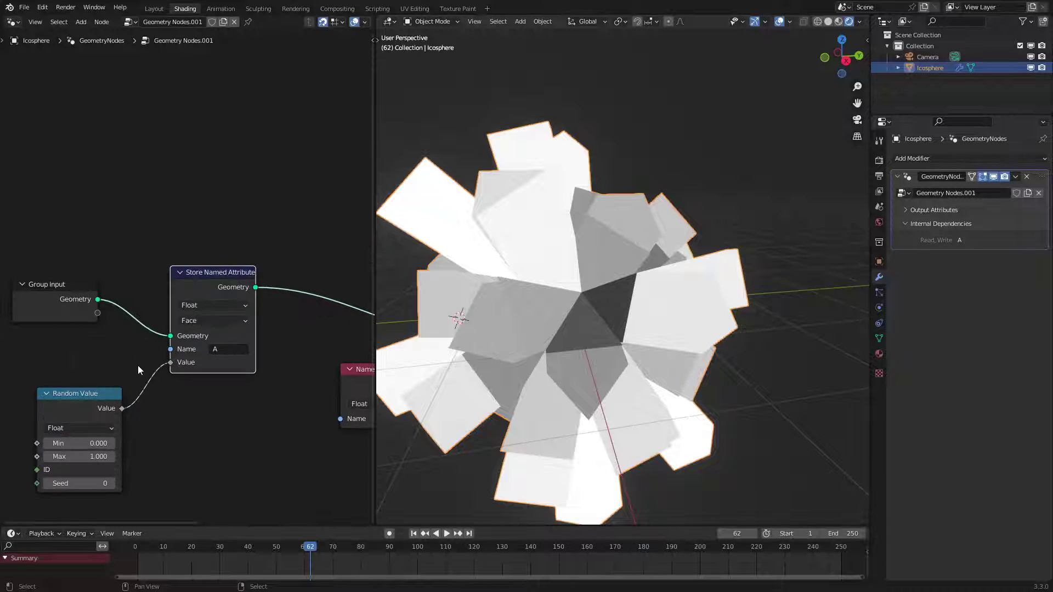
ctrl+right_drag(137, 365, 130, 424)
middle_drag(130, 429, 154, 387)
click(102, 386)
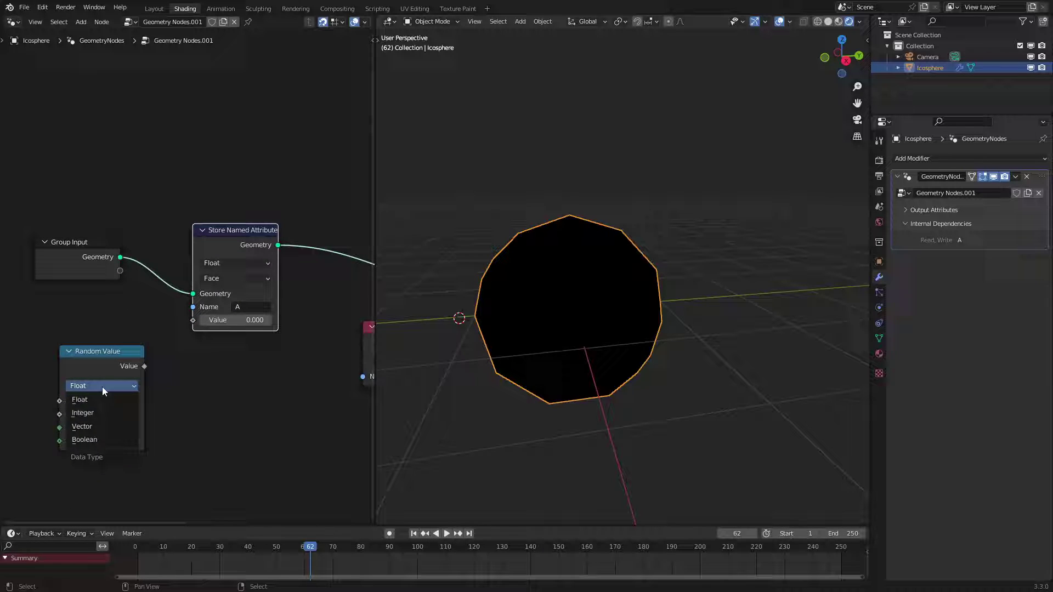
click(83, 426)
- Set Store Named Attribute's data type to Vector and connect the Random Value output to its Value input
click(227, 269)
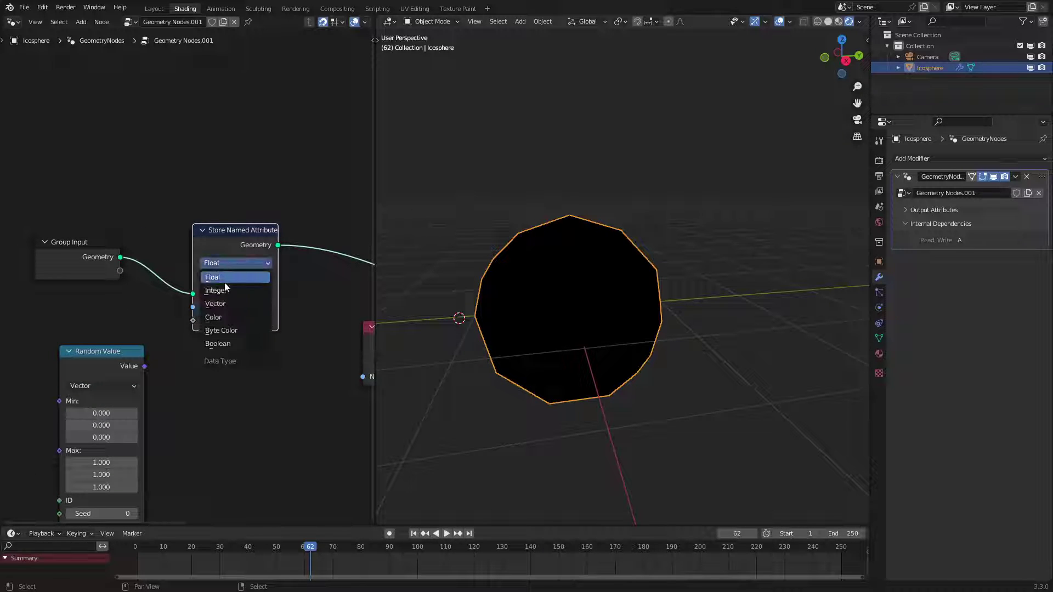
click(220, 303)
drag(145, 366, 193, 319)
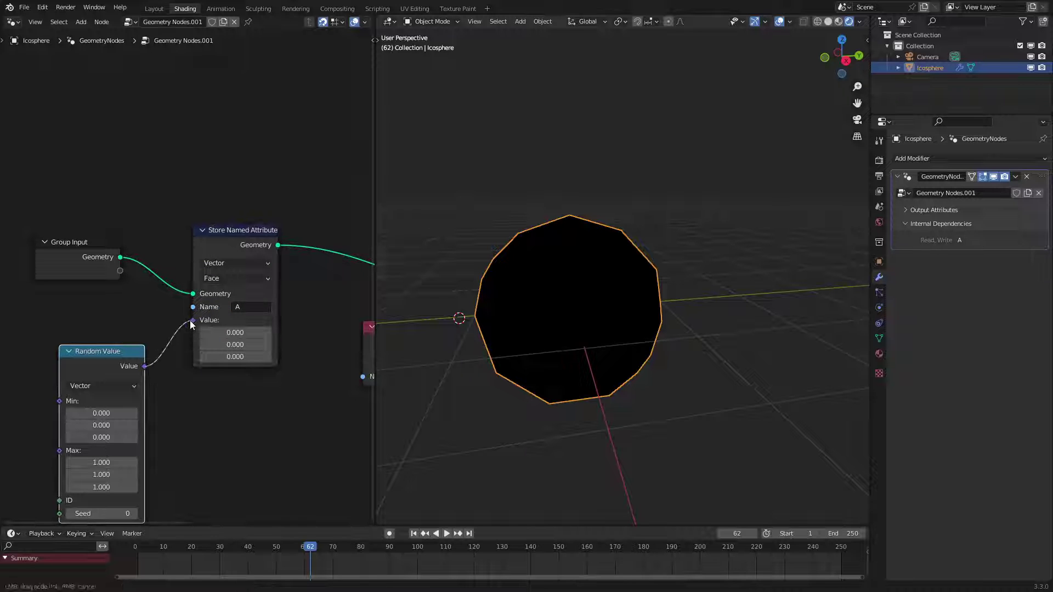
middle_drag(642, 236, 665, 237)
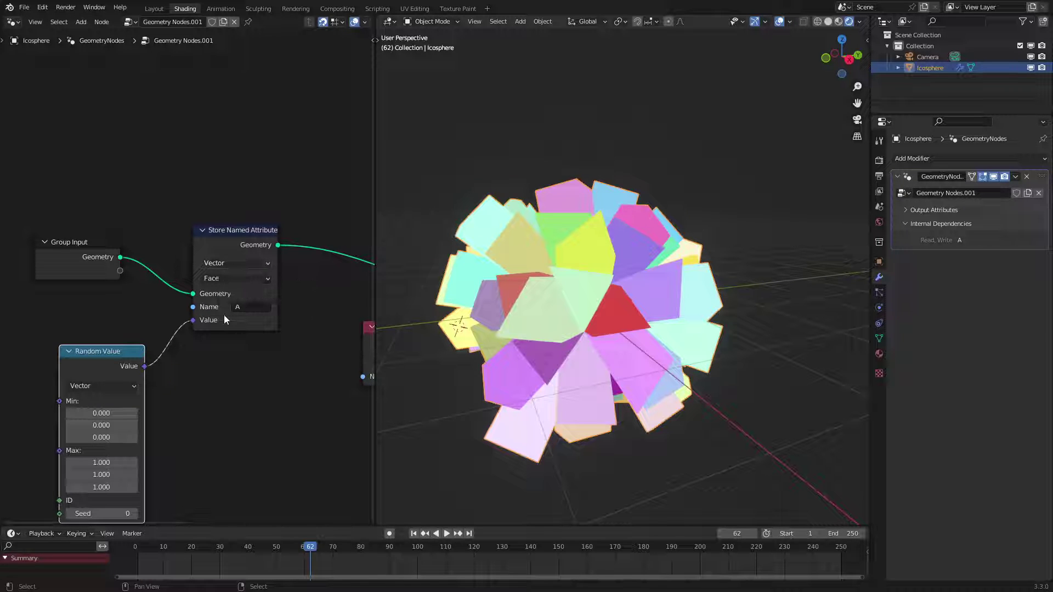
- Try storing the vector Random Value with Store Named Attribute set to Float, and undo the change
click(229, 267)
click(225, 277)
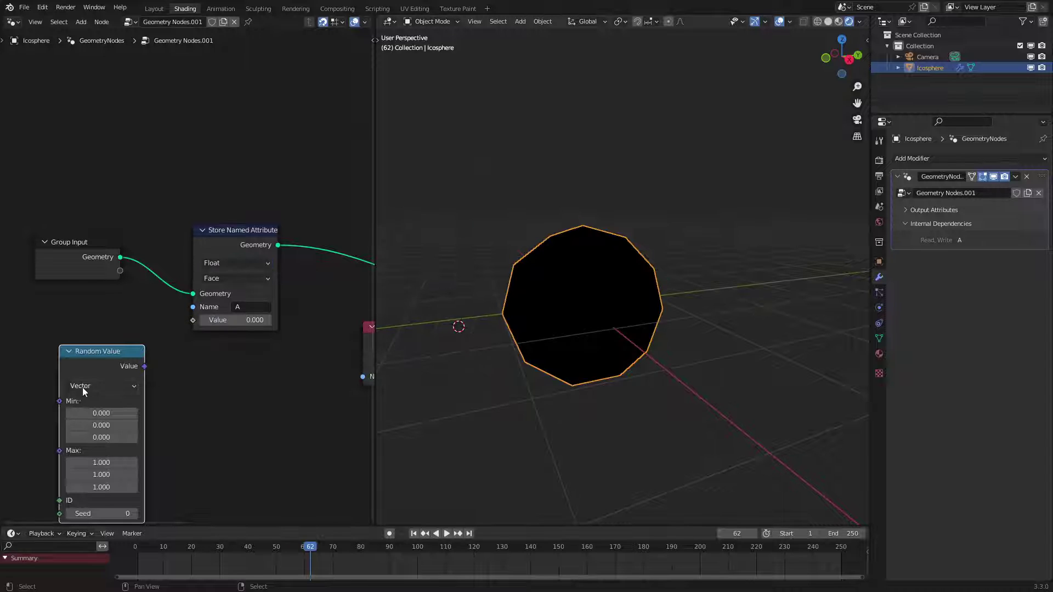
drag(145, 366, 192, 321)
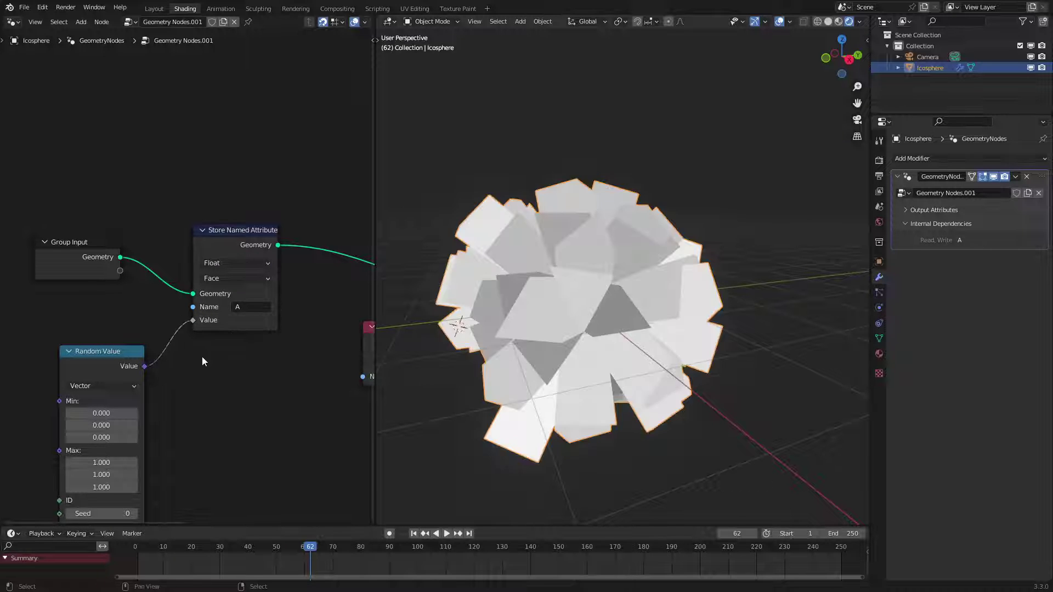
key(ctrl+z)
key(ctrl+z)
- Delete the Random Value node that feeds Store Named Attribute
scroll(237, 376, down, 3)
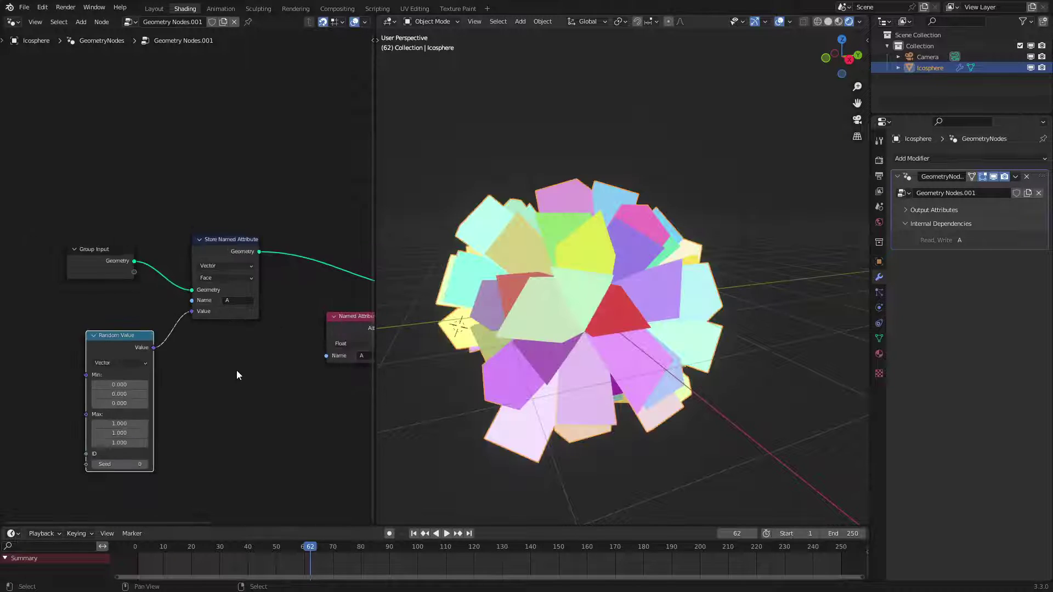
scroll(231, 314, up, 1)
middle_drag(230, 315, 283, 291)
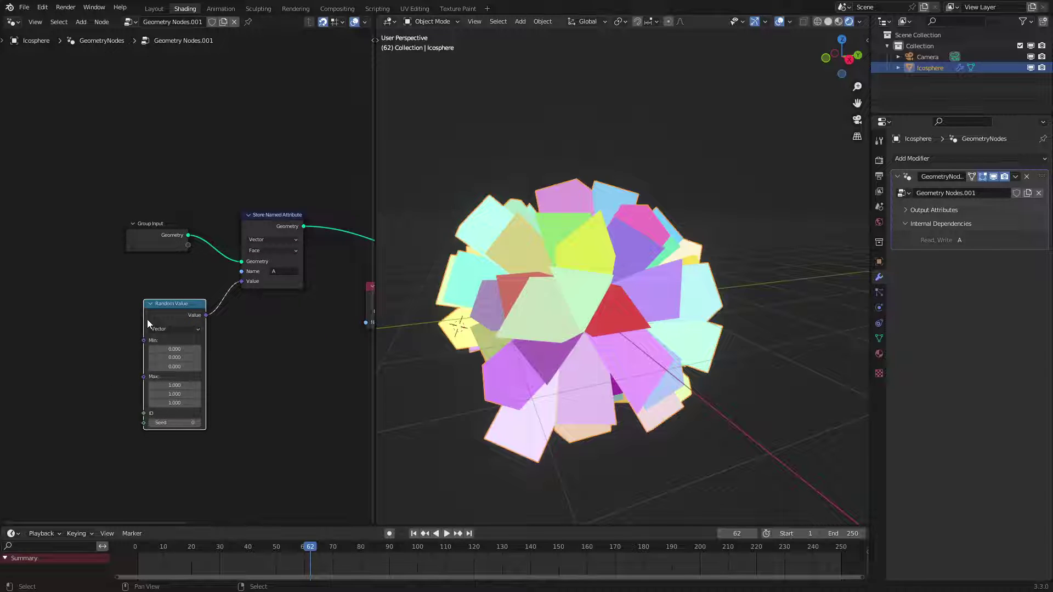
key(x)
- Add a Noise Texture node below the Group Input node
middle_drag(133, 314, 175, 305)
key(shift+a)
click(170, 307)
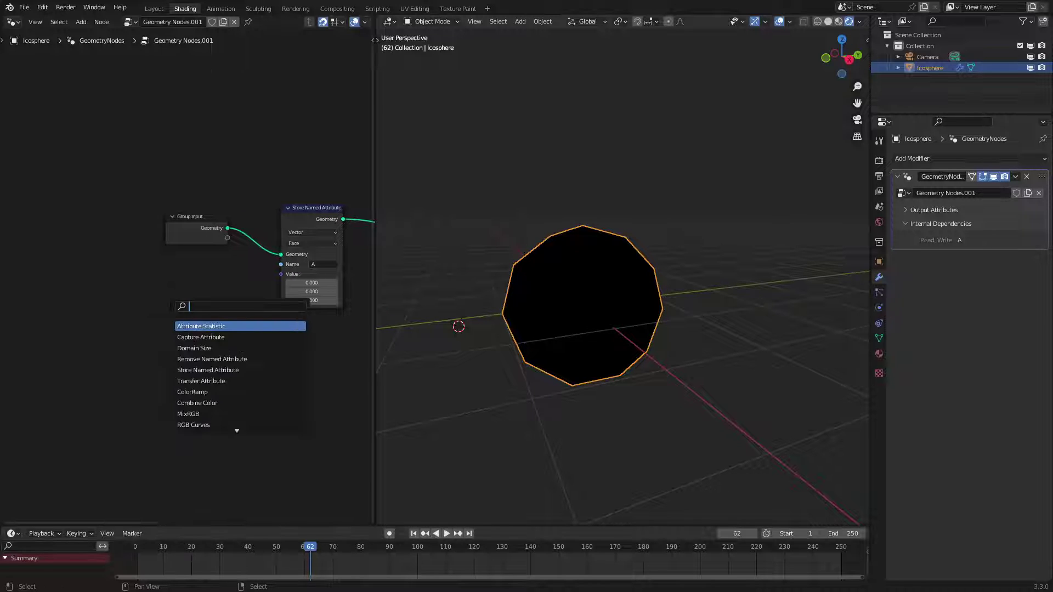
text(noi)
key(Down)
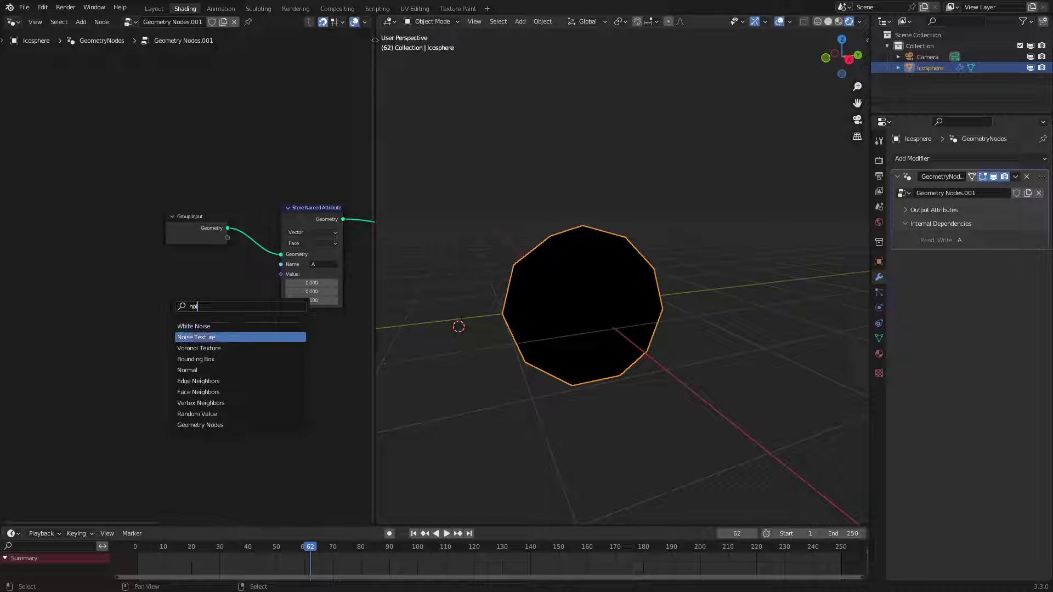
key(Return)
click(170, 309)
scroll(154, 343, up, 1)
middle_drag(150, 354, 213, 351)
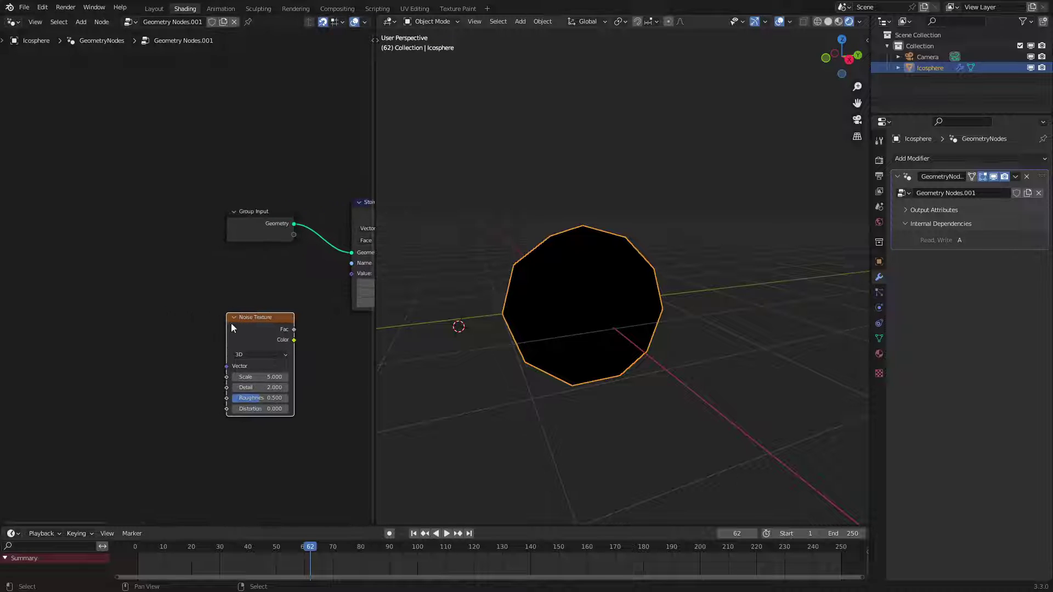
- Add a Random Value node and place it before the Noise Texture node
key(shift+a)
click(207, 328)
text(ran)
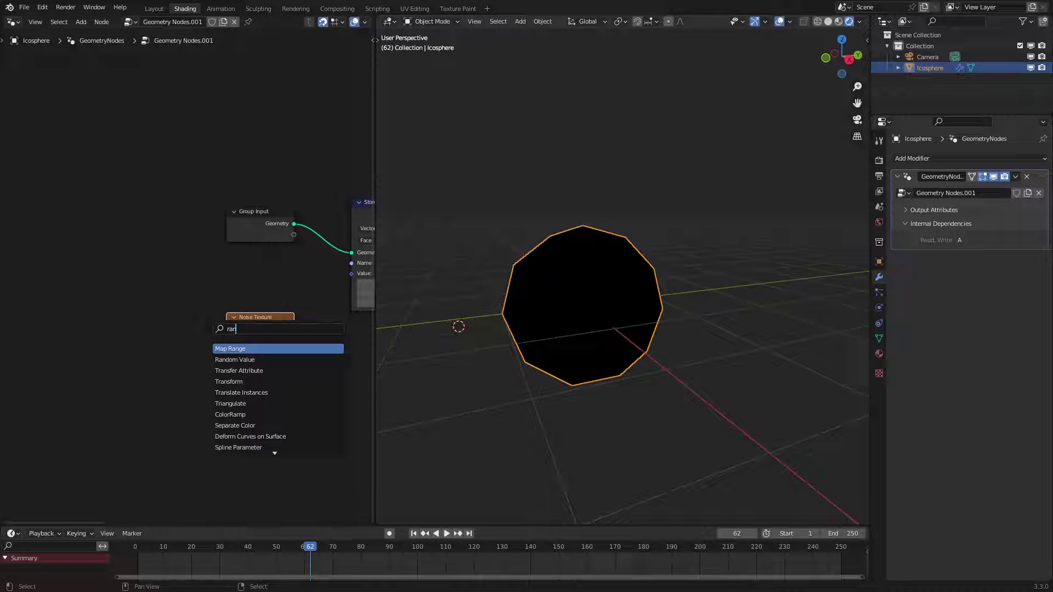
key(Down)
key(Return)
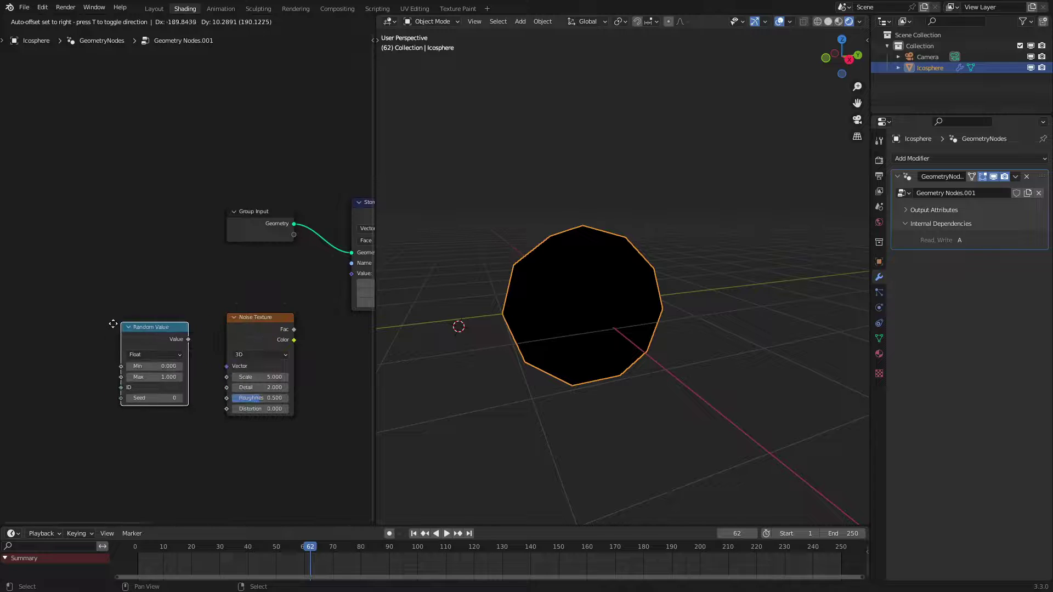
click(103, 319)
- Set the Noise Texture node's dimensions to 1D
scroll(261, 377, up, 3)
click(284, 373)
click(286, 403)
middle_drag(293, 354, 177, 374)
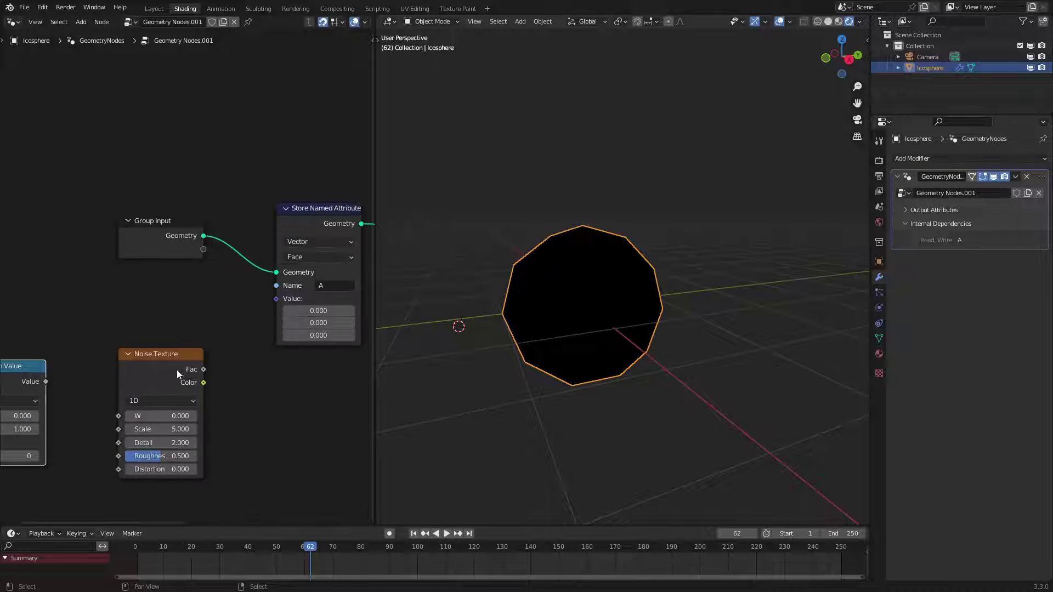
- Set Store Named Attribute's data type to Float and connect the Noise Texture Fac output to its Value input
click(303, 241)
click(299, 259)
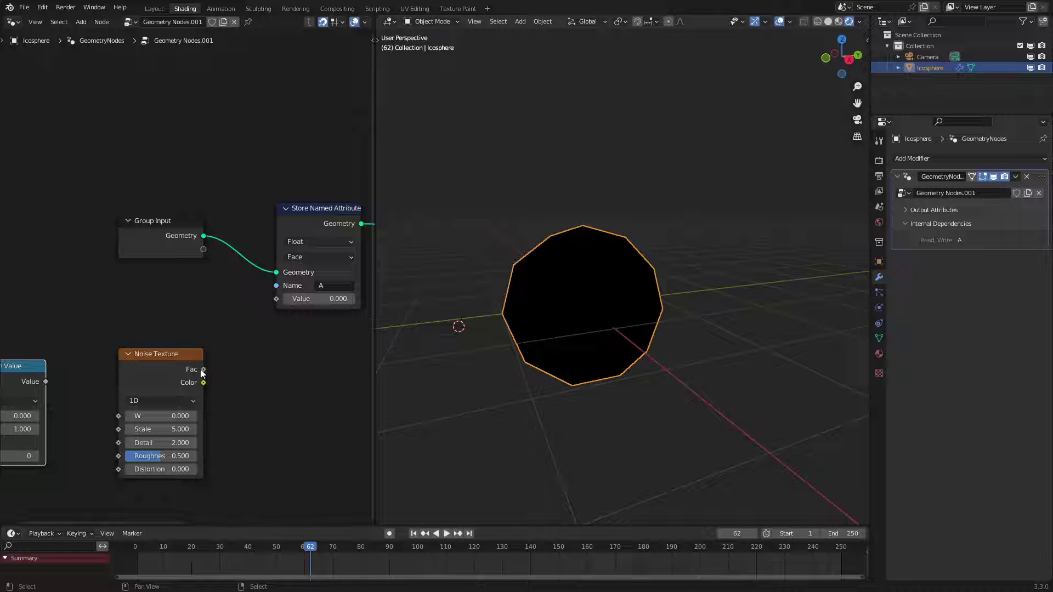
drag(203, 369, 281, 297)
middle_drag(635, 348, 549, 338)
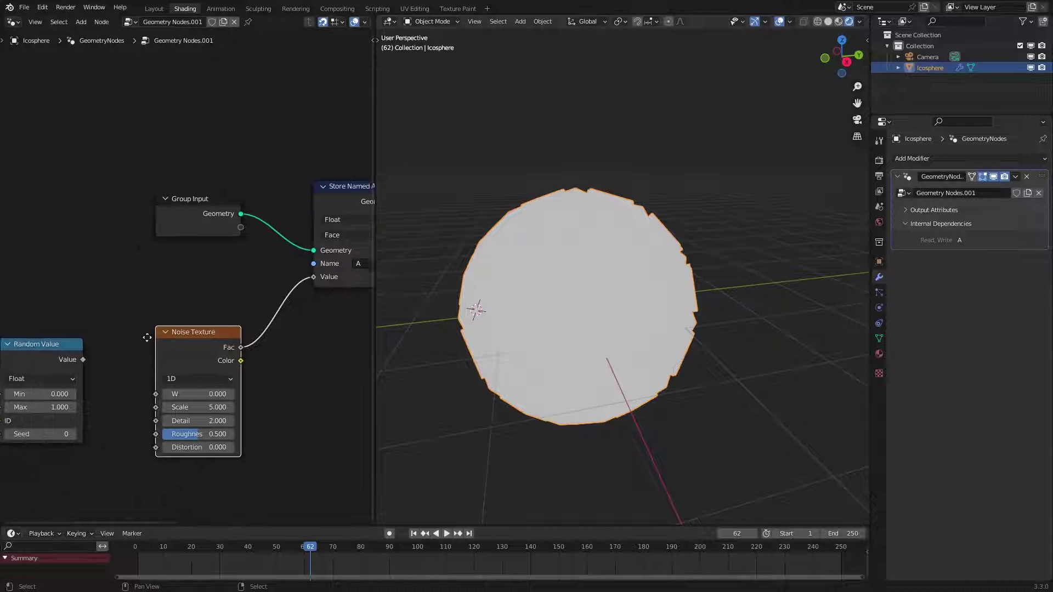
- Connect the Random Value output to the Noise Texture W input and set Random Value's Max to 20
middle_drag(147, 338, 179, 326)
drag(113, 349, 196, 385)
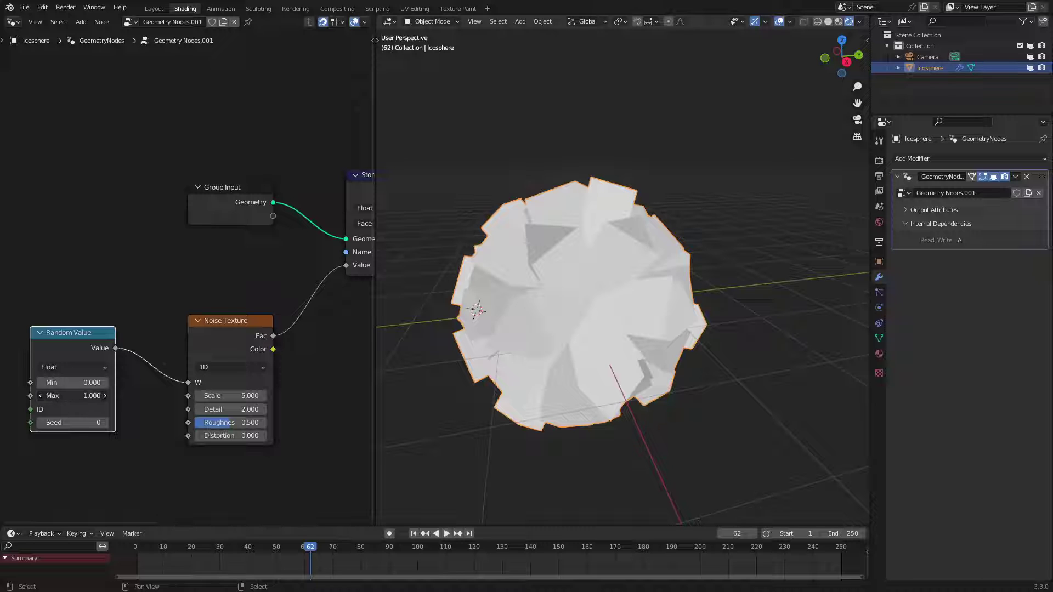
drag(72, 396, 137, 395)
middle_drag(79, 309, 139, 269)
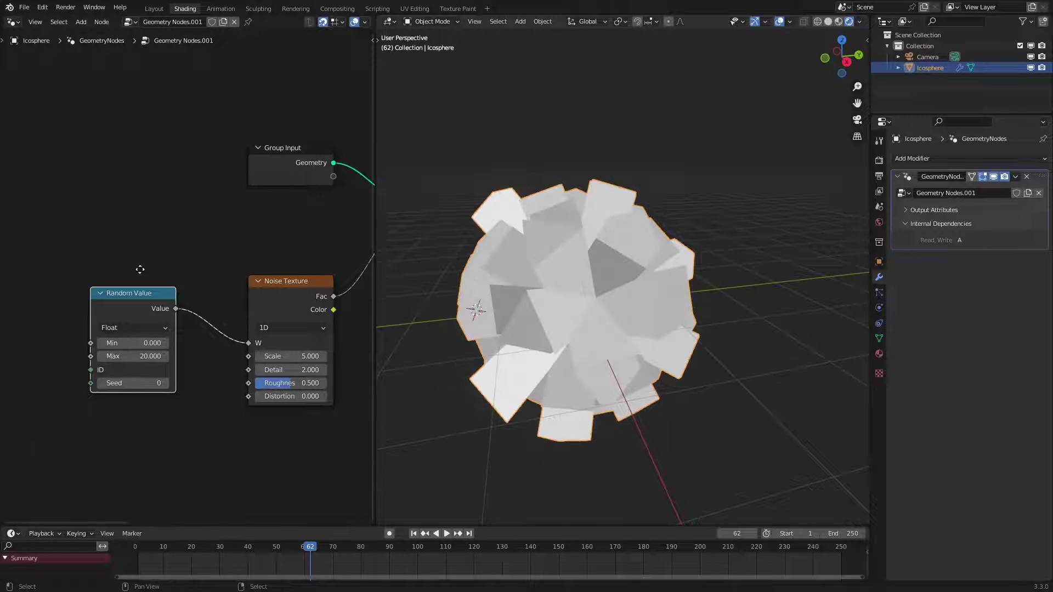
- Insert a Math Add node driven by a #frame expression between Random Value and Noise Texture, and play the animation
key(q)
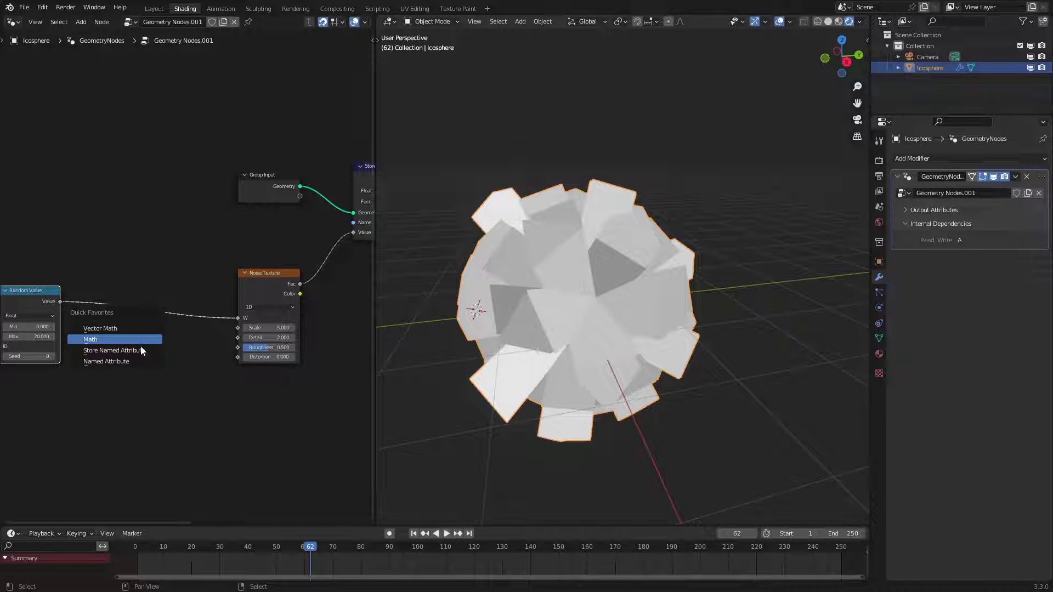
click(139, 343)
click(130, 292)
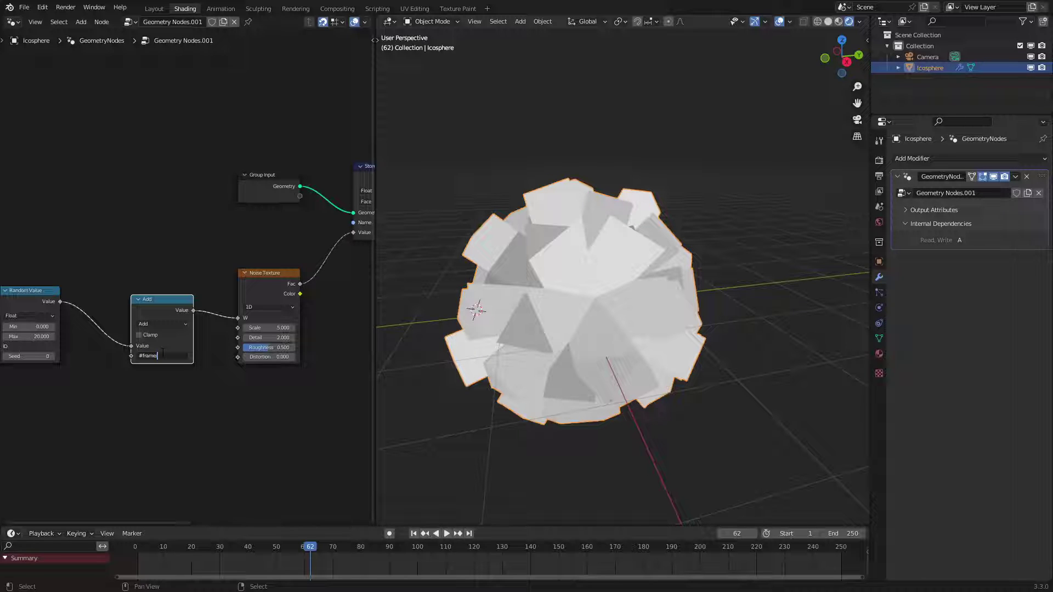
key(Return)
key(space)
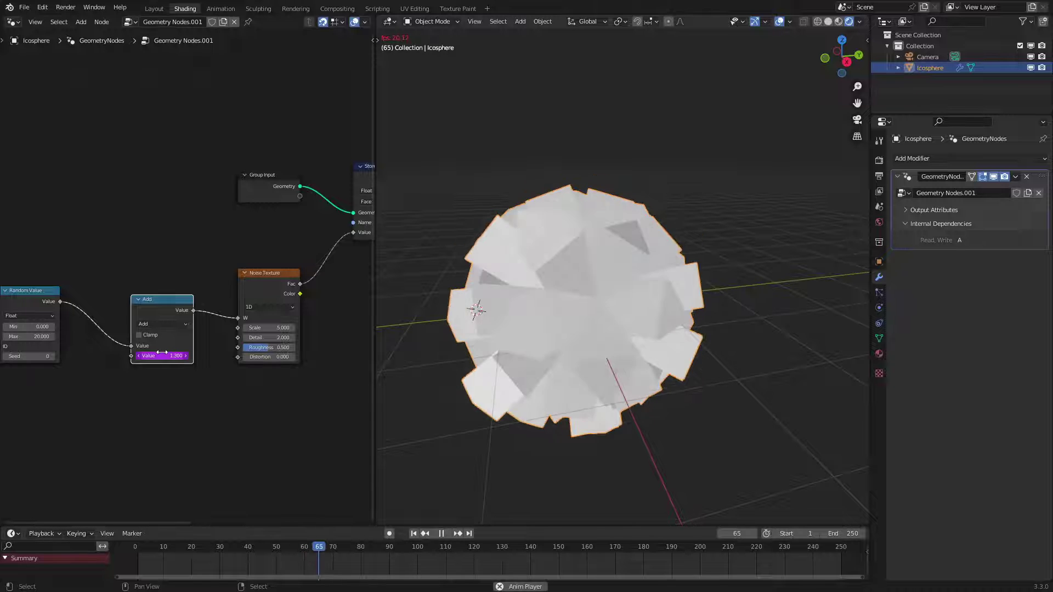
- Set the Noise Texture's Detail to 0 and its Scale to 2
drag(281, 339, 231, 338)
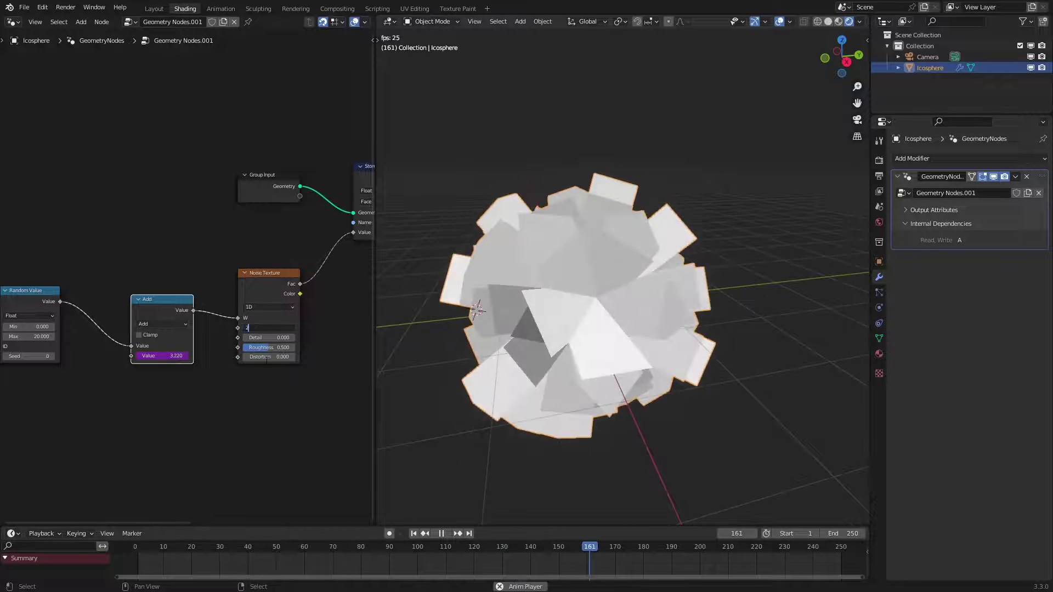
click(277, 328)
text(2)
key(Return)
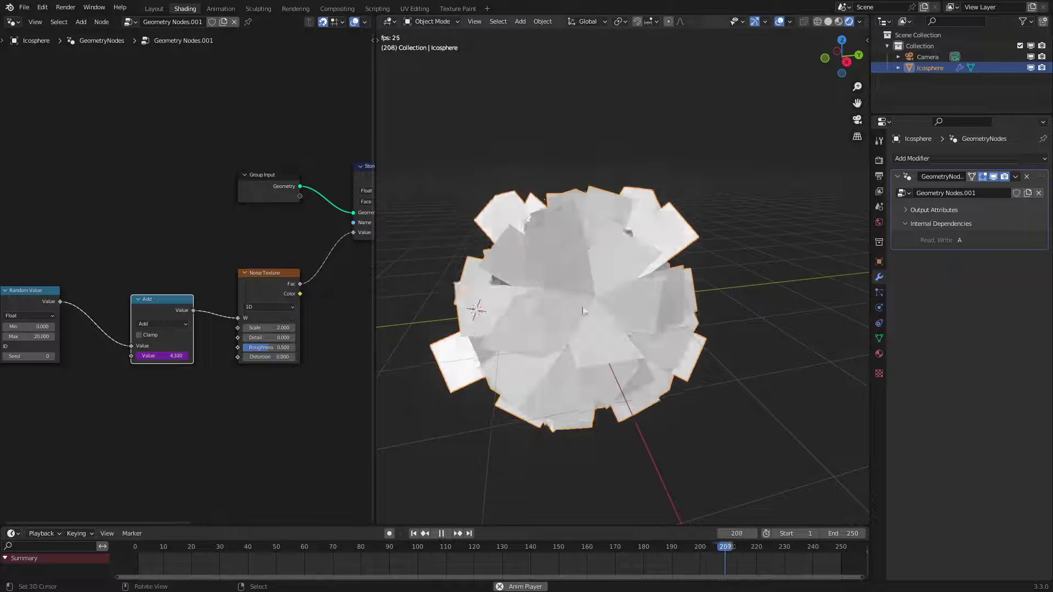
- Move the Add and Random Value nodes up close beside the Noise Texture node
middle_drag(615, 299, 586, 313)
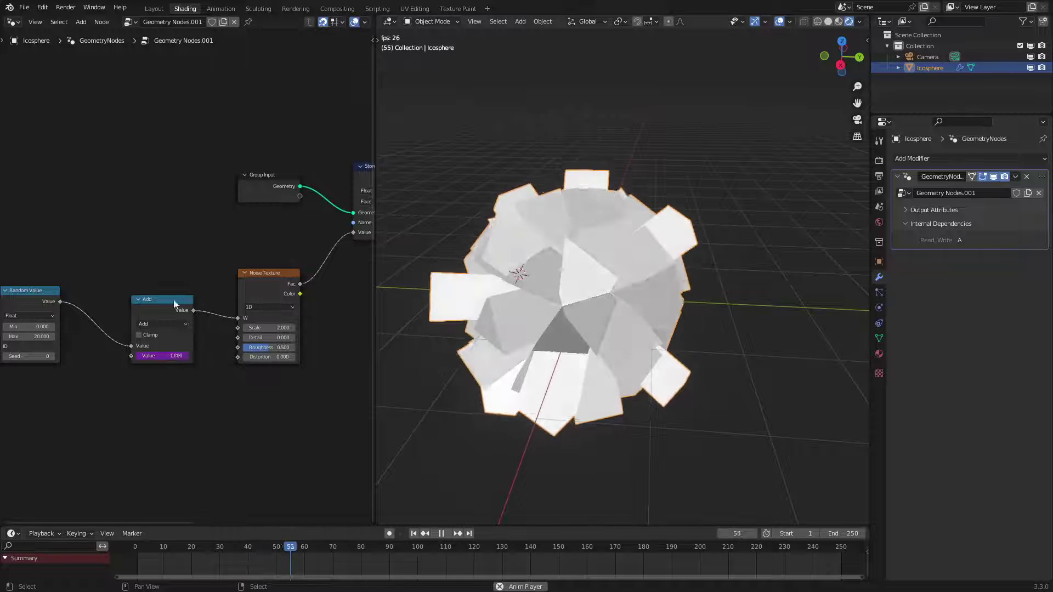
drag(148, 304, 165, 277)
drag(24, 298, 96, 281)
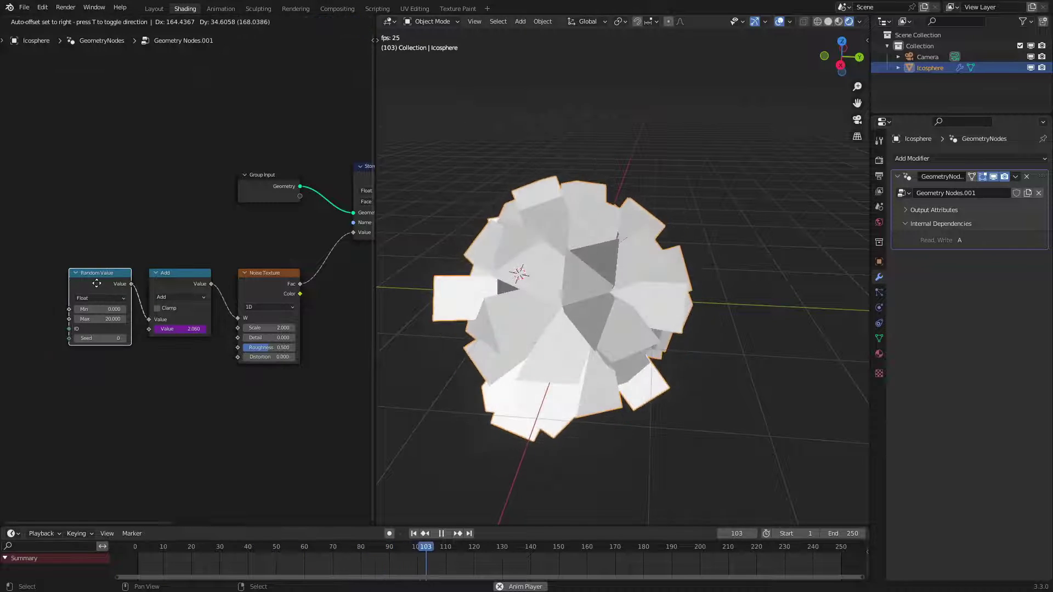
- Examine the animated face extrusions on the icosphere and the node chain that drives them
scroll(571, 299, up, 2)
scroll(570, 306, down, 5)
middle_drag(591, 297, 600, 268)
scroll(563, 274, up, 4)
scroll(594, 280, down, 4)
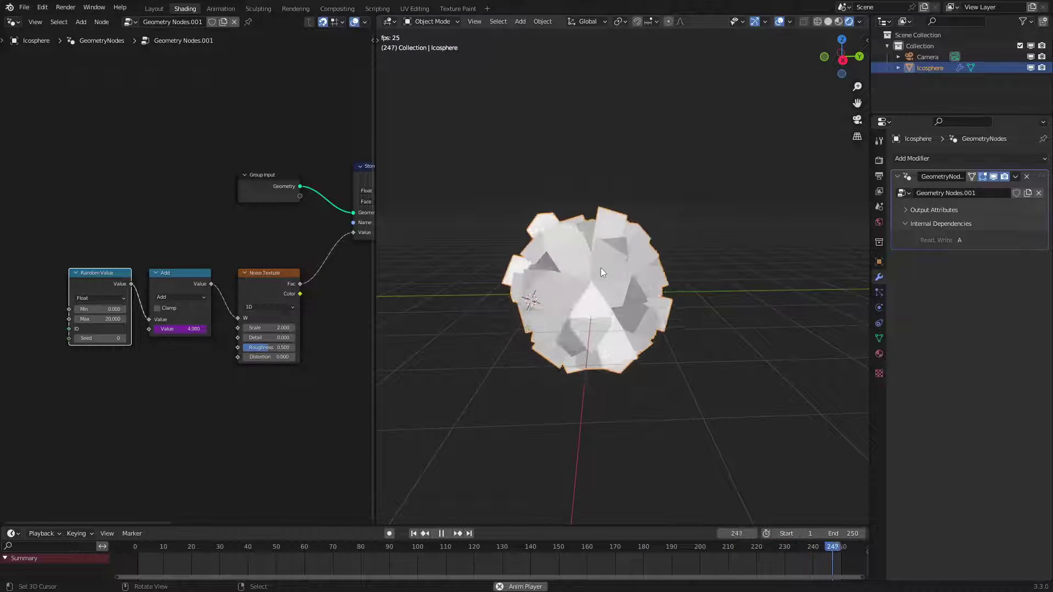
scroll(259, 318, down, 2)
middle_drag(264, 314, 135, 369)
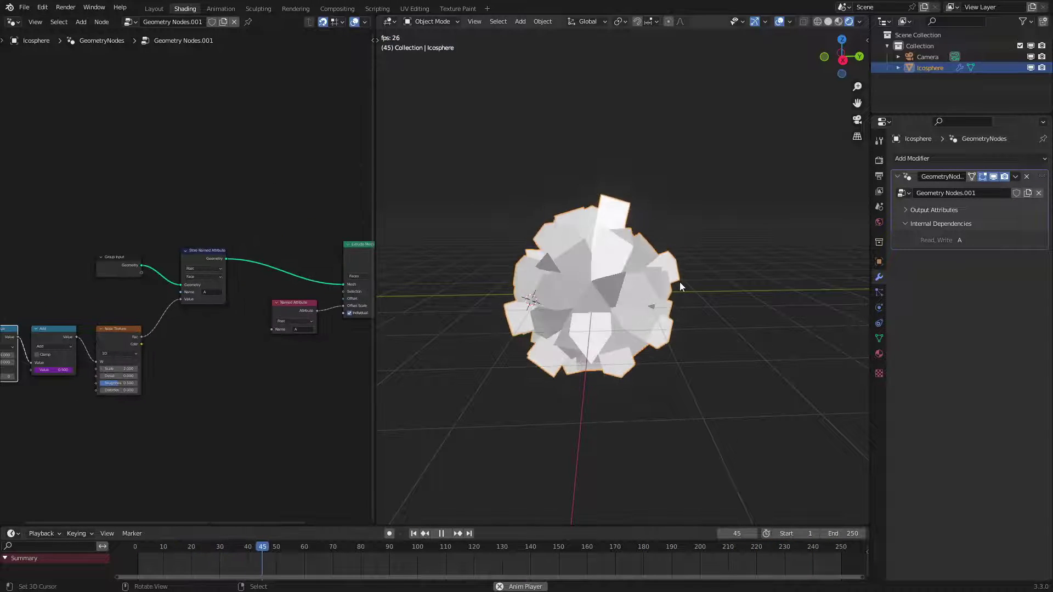
scroll(680, 282, up, 2)
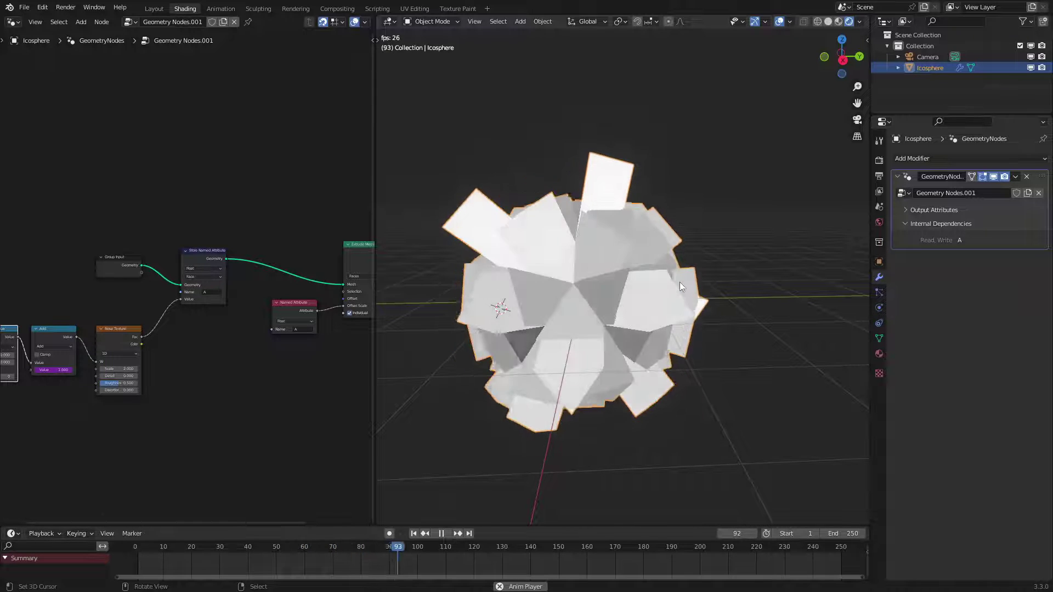
- Switch the node area to the Shader Editor and move the Attribute node farther from the Principled BSDF
click(10, 23)
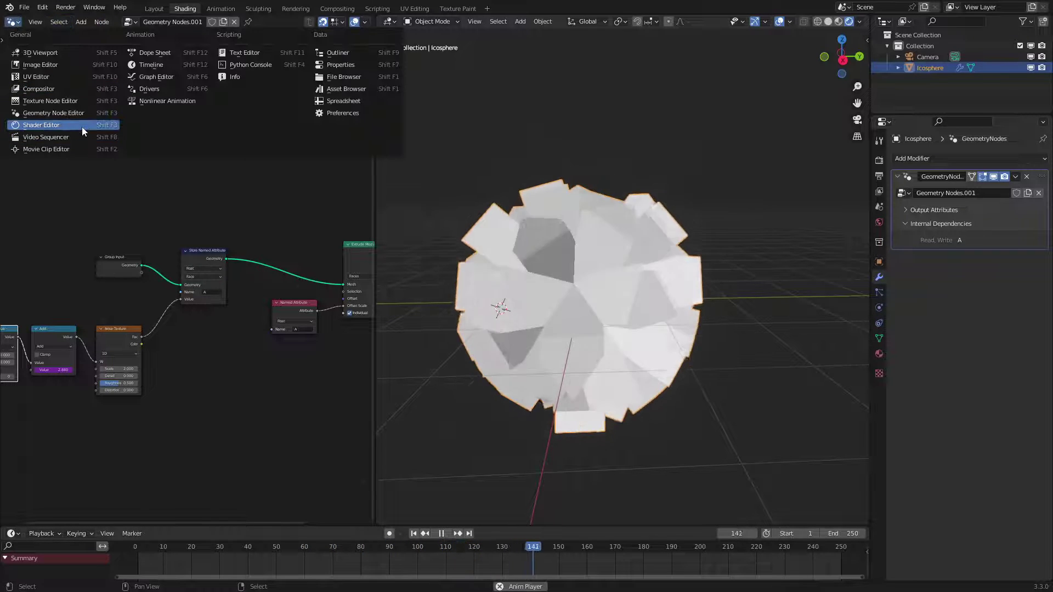
click(81, 126)
scroll(145, 325, up, 2)
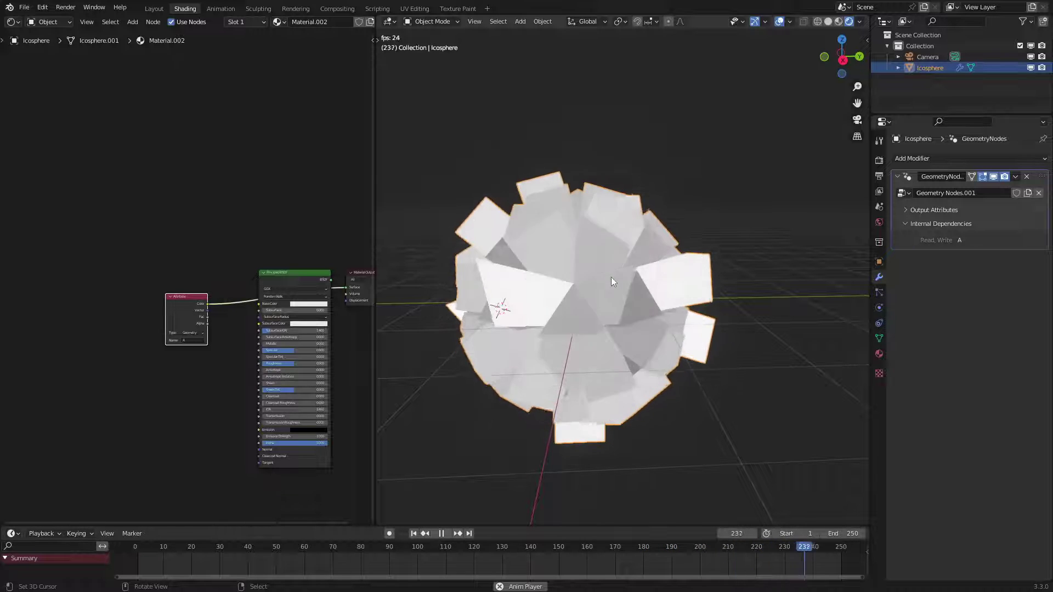
middle_drag(176, 300, 215, 304)
key(g)
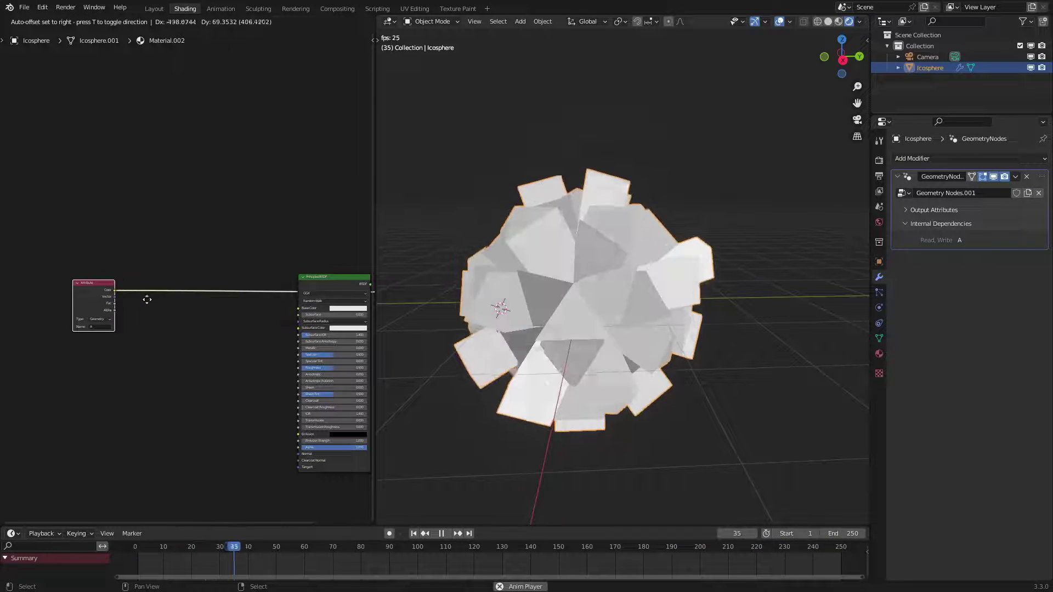
click(129, 301)
- Insert a ColorRamp between the Attribute node and the Principled BSDF, and move its black stop to position 0.191
key(q)
click(167, 283)
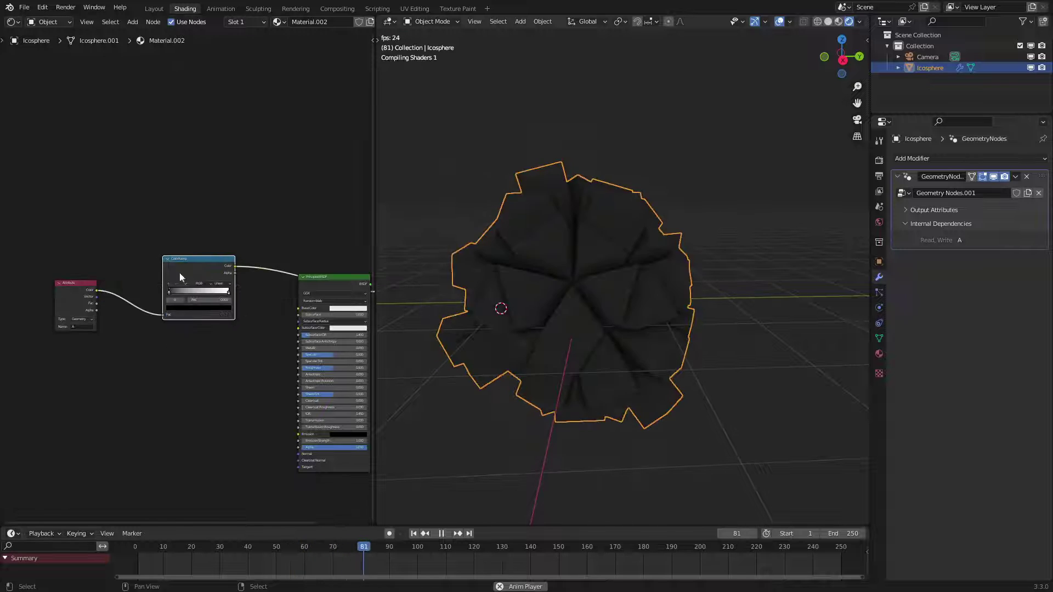
click(180, 272)
scroll(223, 308, up, 2)
drag(175, 304, 196, 304)
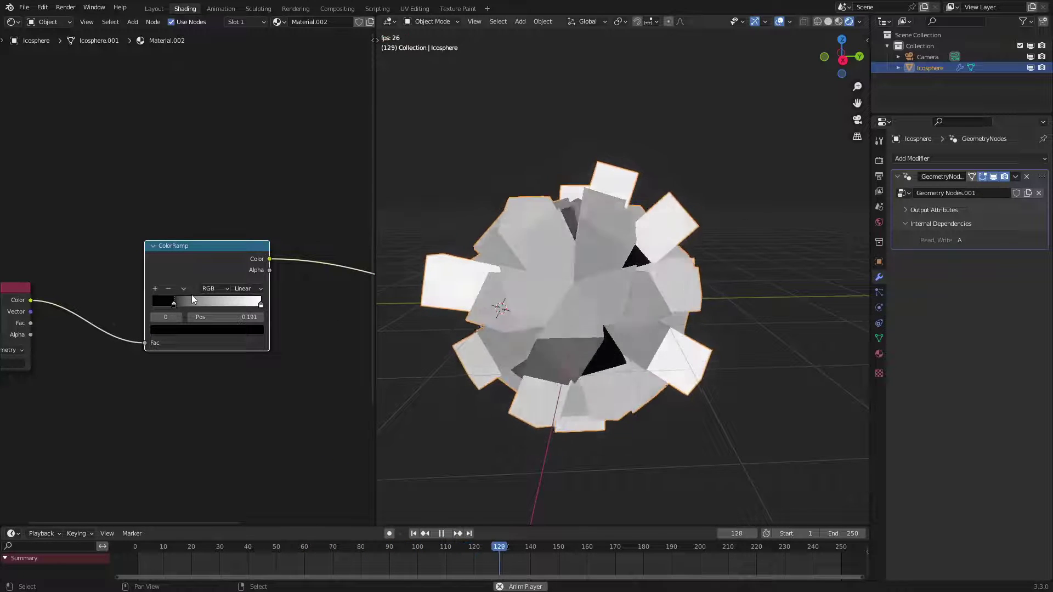
- Change the ColorRamp's white end stop to a light cyan blue
click(260, 305)
click(206, 329)
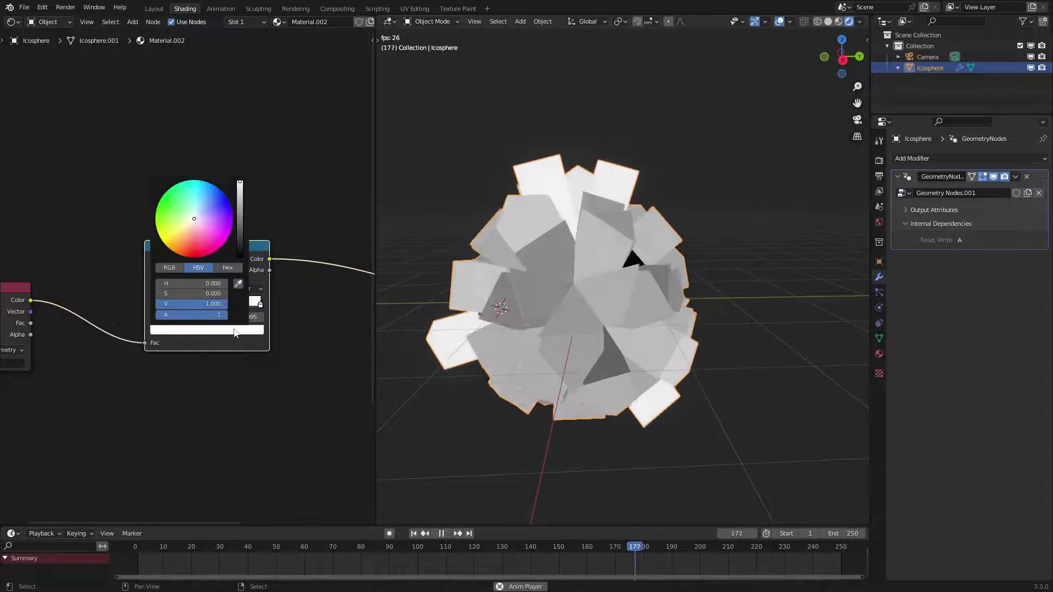
drag(203, 235, 202, 188)
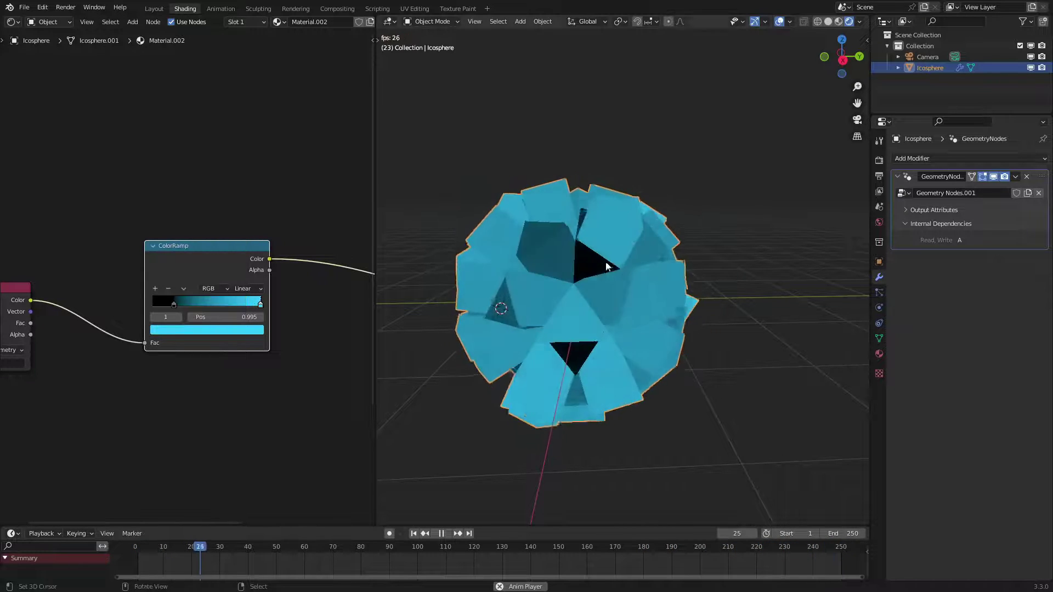
- Move the ColorRamp node lower and closer to the Attribute node
middle_drag(585, 304, 646, 285)
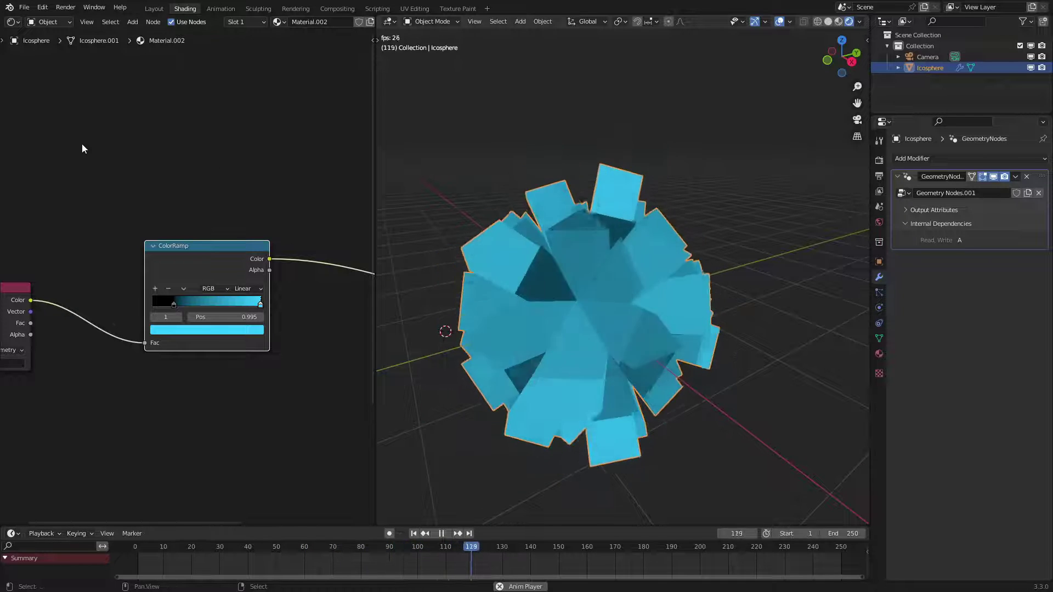
drag(214, 250, 152, 293)
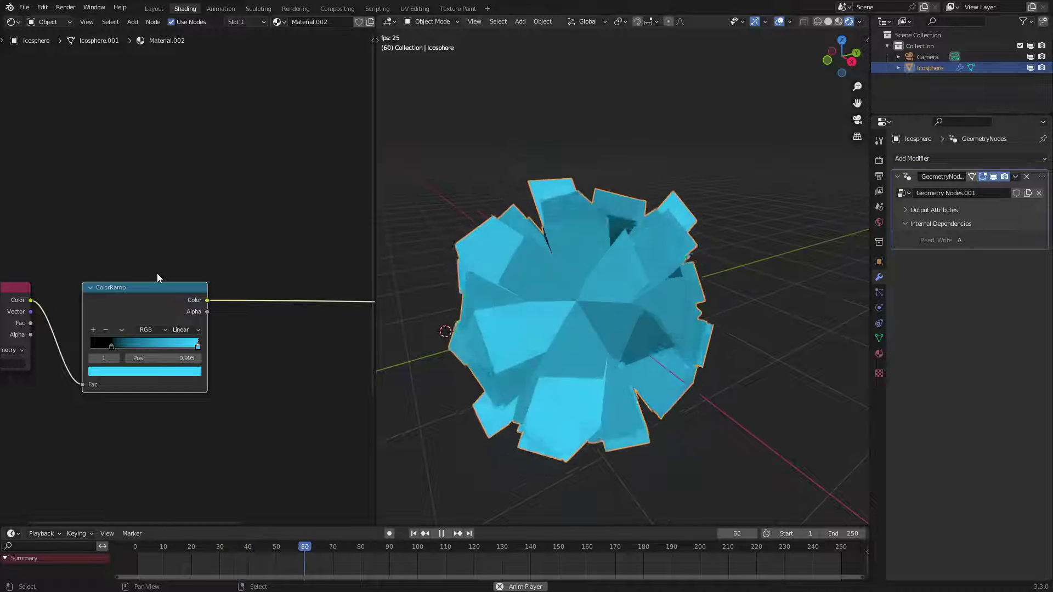
mouse_move(543, 229)
middle_down()
mouse_move(516, 241)
mouse_move(538, 232)
middle_up()
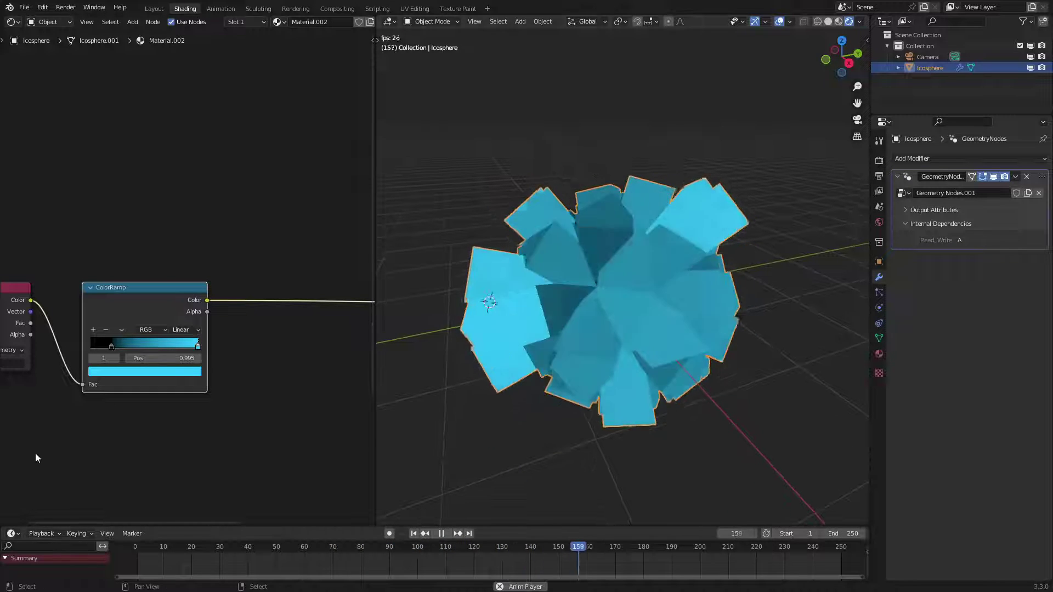